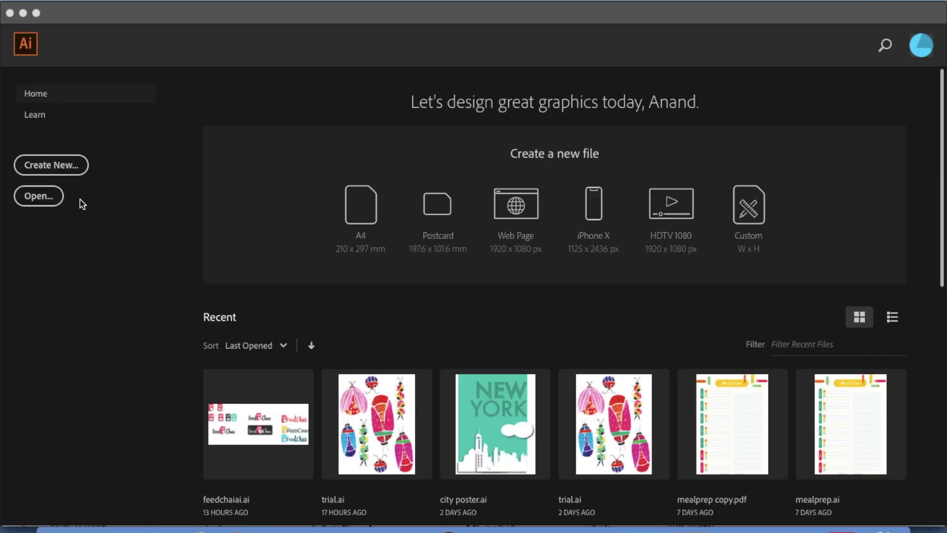
# Start a new document from the Illustrator home screen with Create New
pyautogui.click(66, 170)
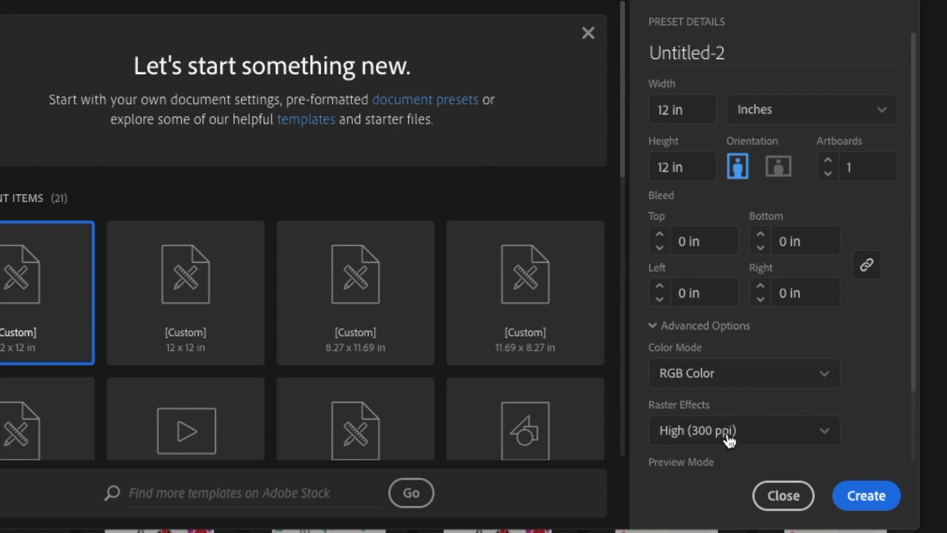
# Create the 12 × 12 in RGB document with High (300 ppi) raster effects
pyautogui.click(878, 510)
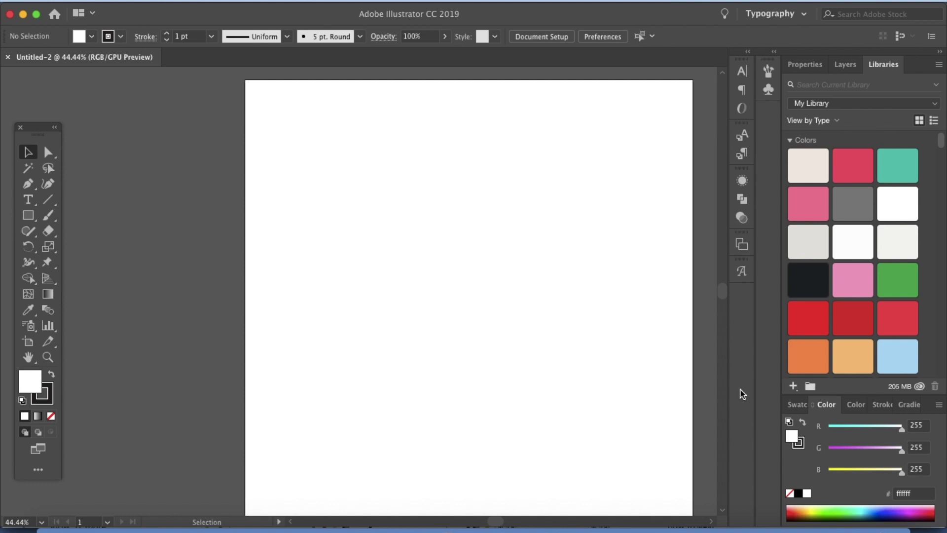
pyautogui.hscroll(2, 640, 379)
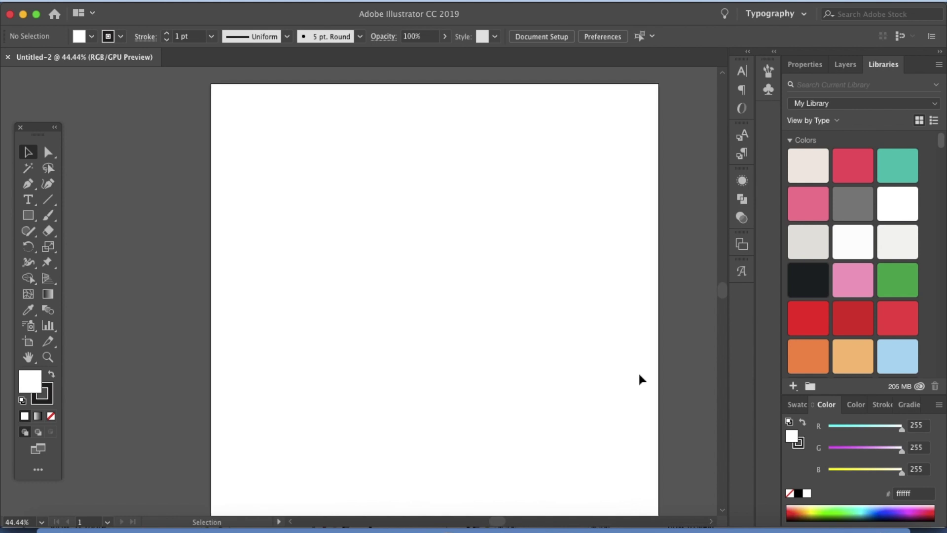
pyautogui.click(61, 525)
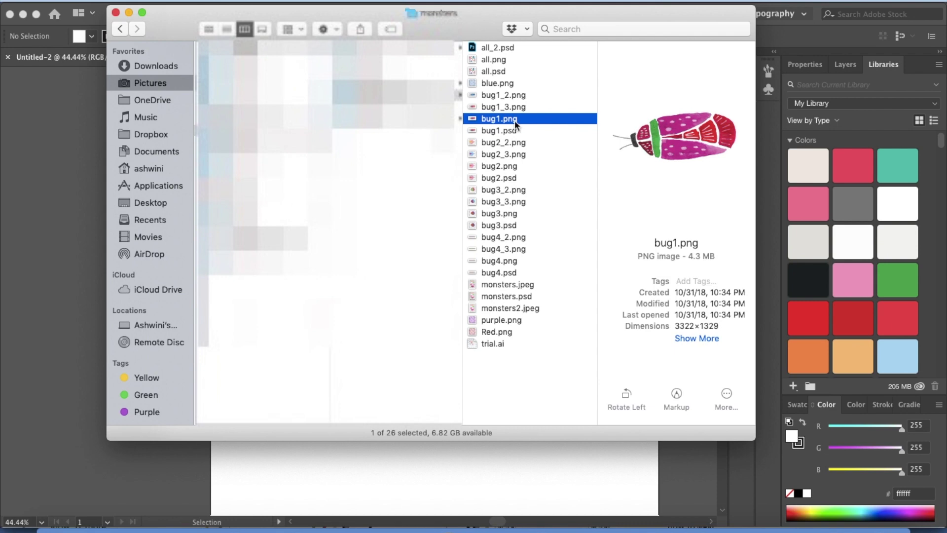
pyautogui.moveTo(515, 124); pyautogui.dragTo(374, 496)
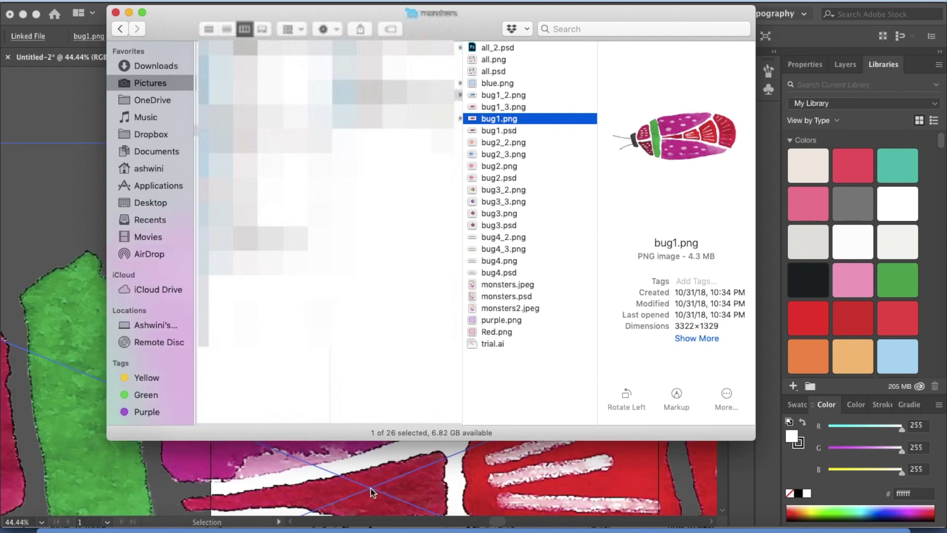
pyautogui.click(88, 362)
pyautogui.scroll(-5, 391, 348)
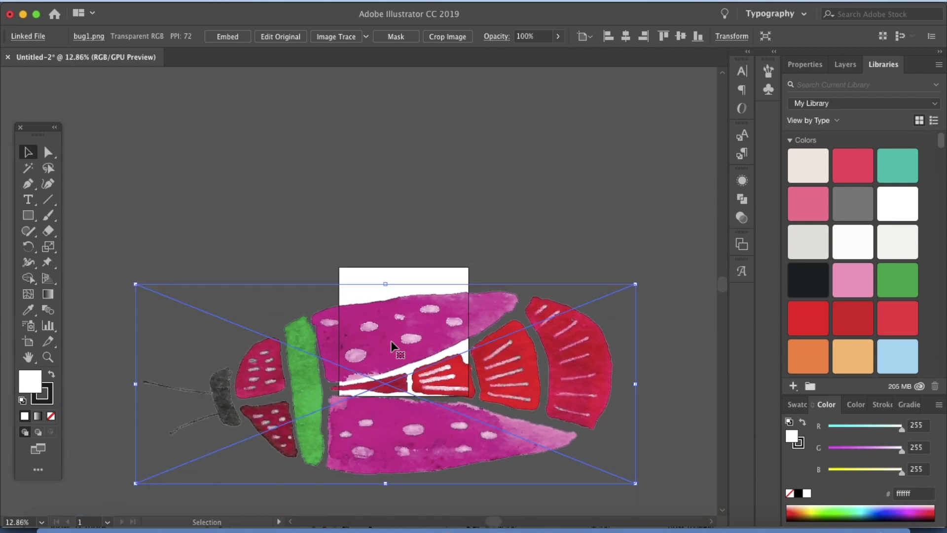
pyautogui.scroll(-4, 391, 348)
pyautogui.hscroll(2, 391, 348)
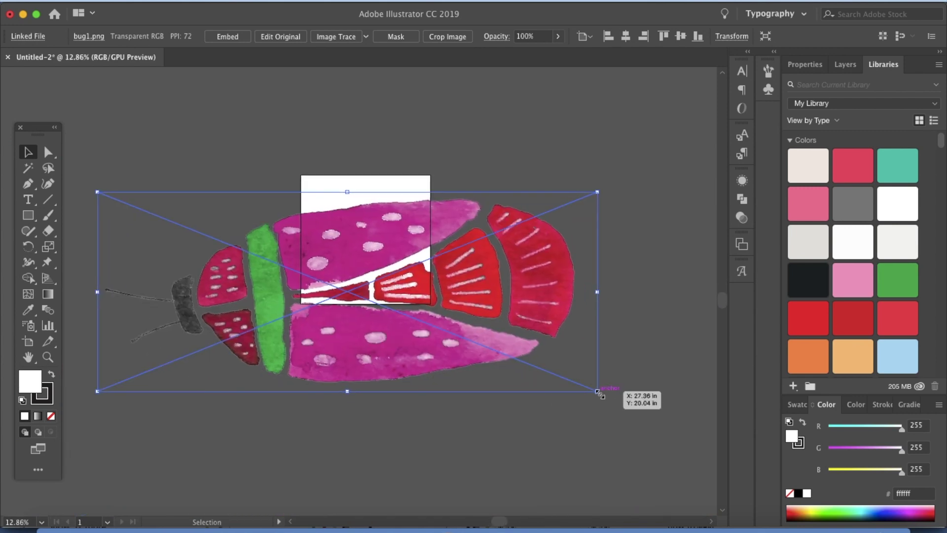
pyautogui.press('shift')
pyautogui.moveTo(598, 392); pyautogui.dragTo(437, 315)
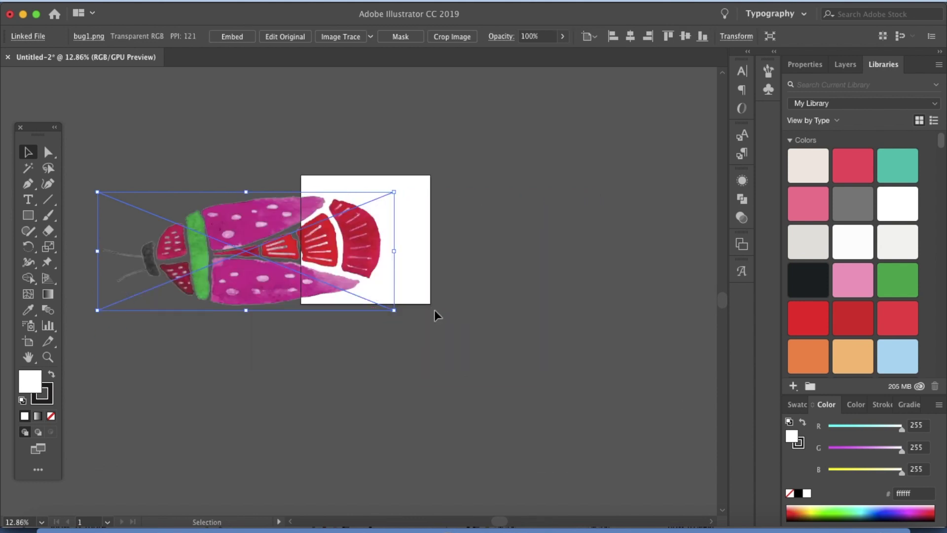
pyautogui.press('Delete')
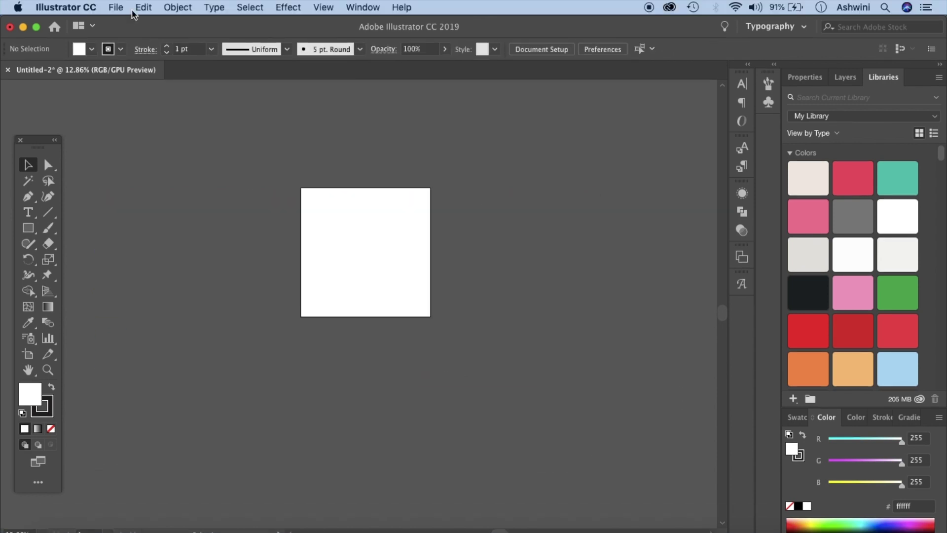
# Place bug1.png as a linked image dragged across the artboard's width
pyautogui.click(116, 7)
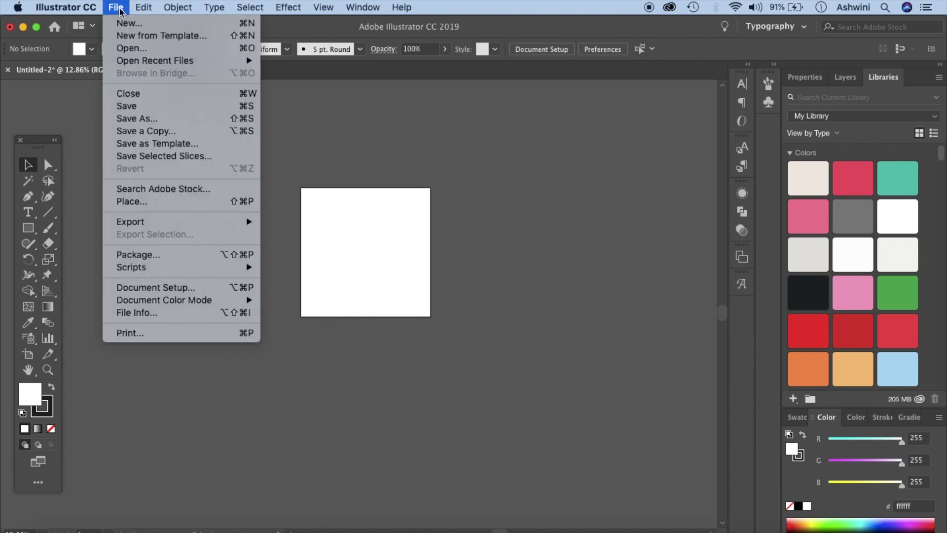
pyautogui.click(154, 203)
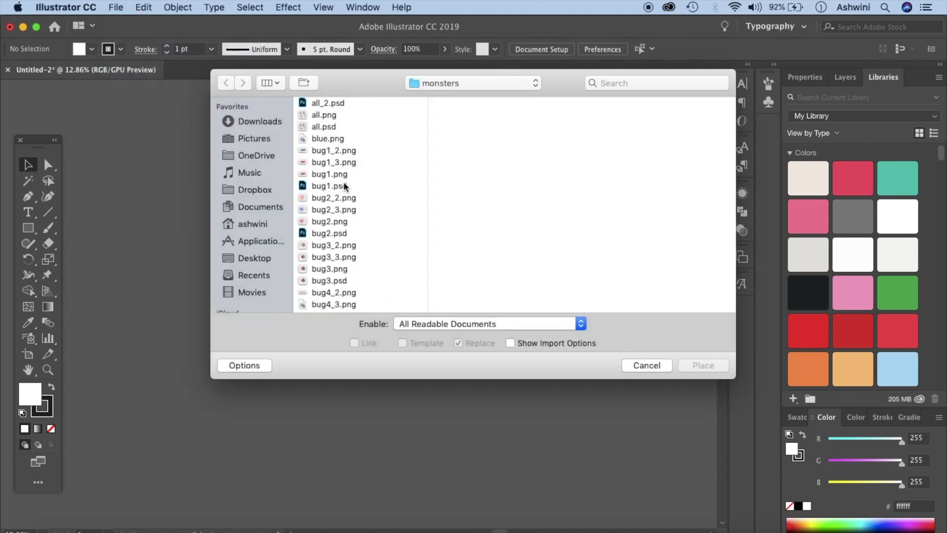
pyautogui.click(330, 174)
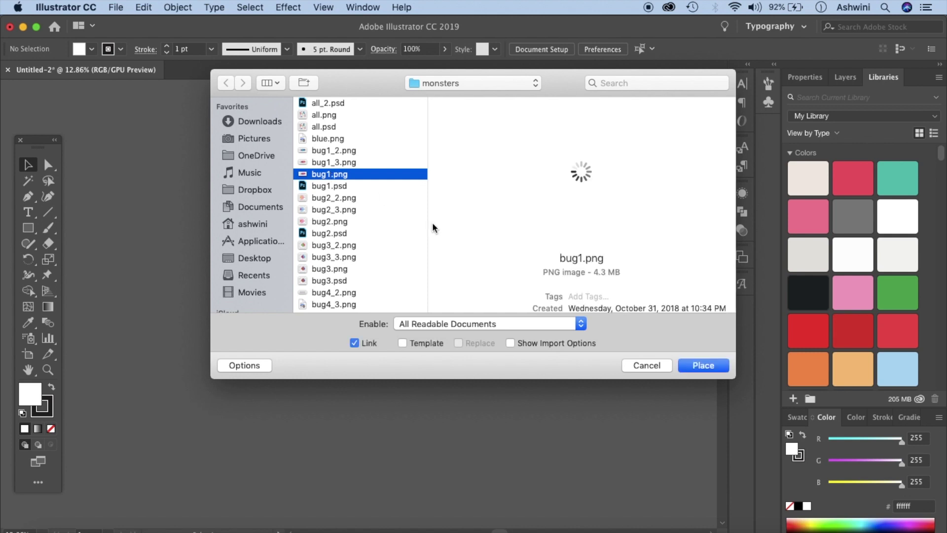
pyautogui.click(712, 366)
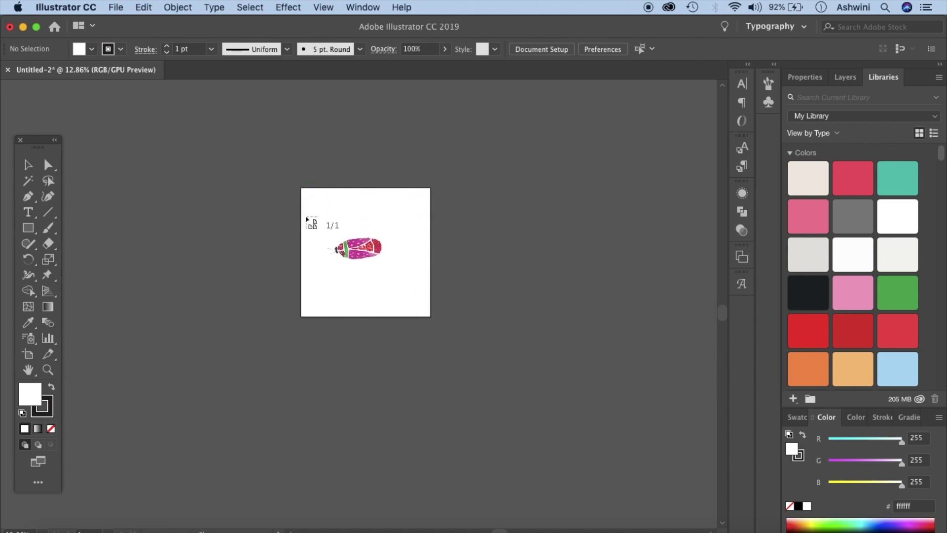
pyautogui.moveTo(372, 275); pyautogui.dragTo(430, 309)
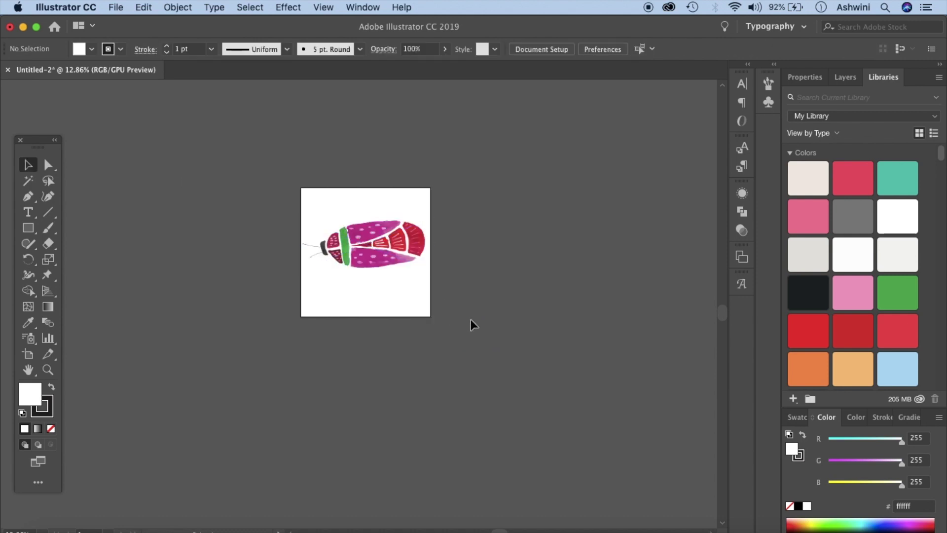
# Zoom in on the placed bug image to inspect its edges
pyautogui.scroll(2, 471, 319)
pyautogui.scroll(3, 470, 316)
pyautogui.scroll(10, 471, 306)
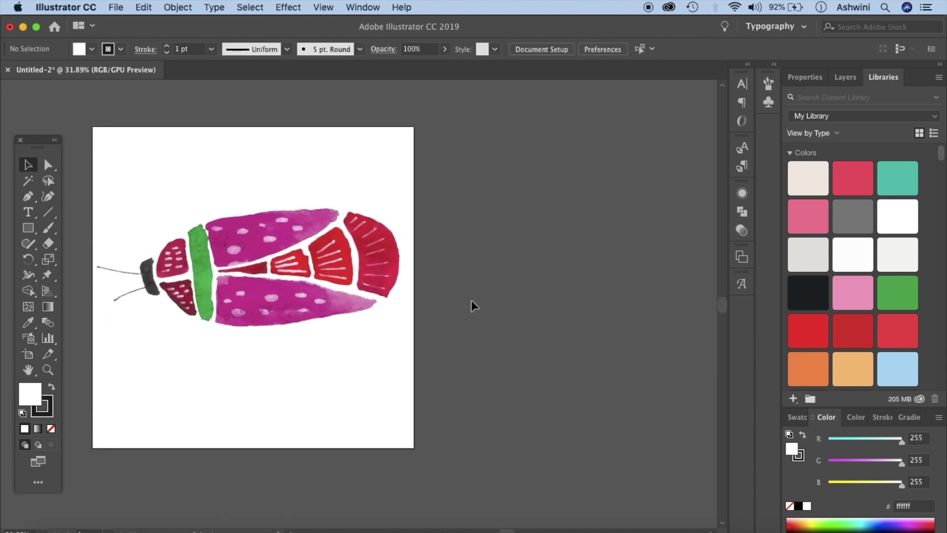
pyautogui.scroll(7, 472, 298)
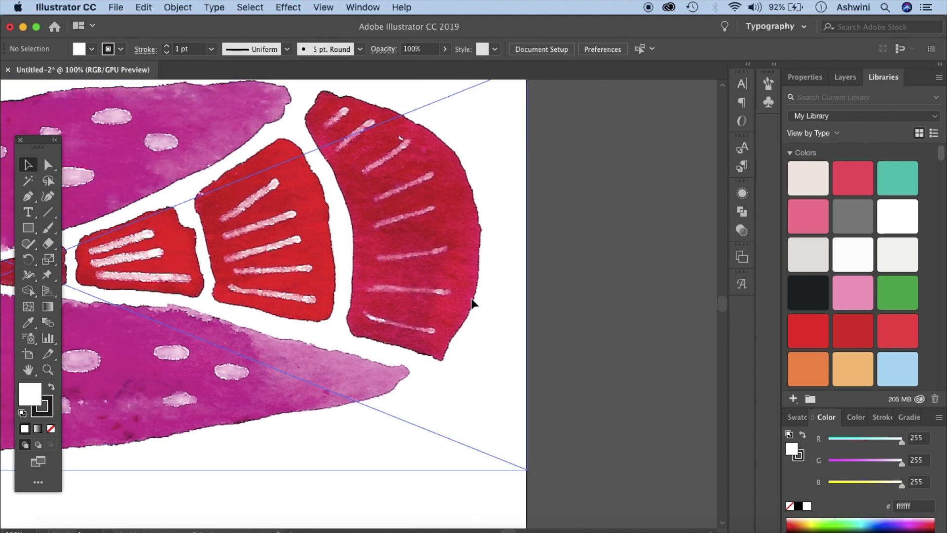
pyautogui.scroll(5, 473, 303)
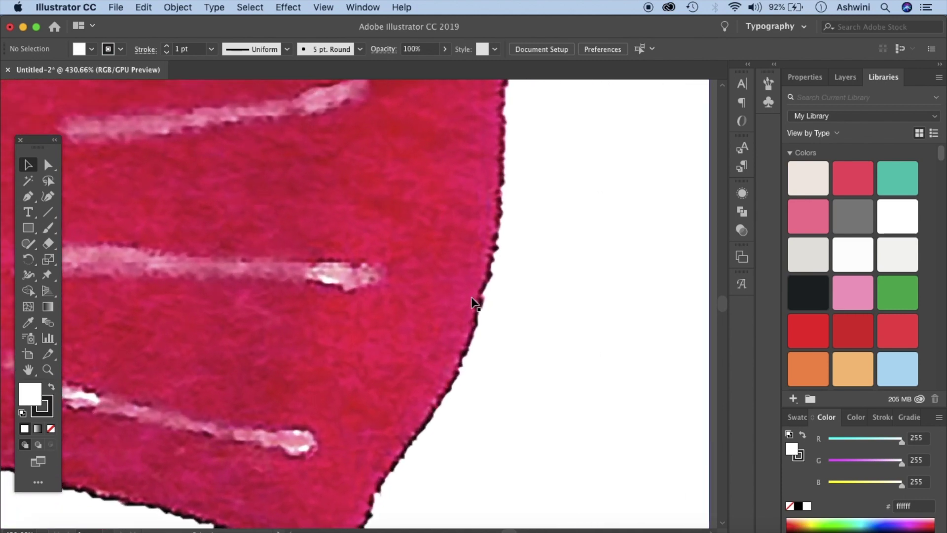
pyautogui.scroll(-15, 471, 303)
pyautogui.hscroll(-5, 471, 303)
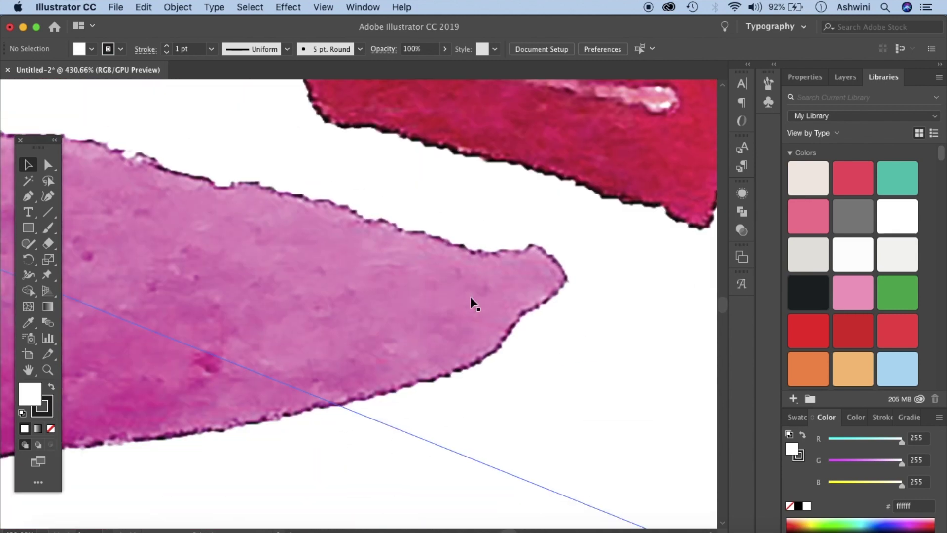
pyautogui.hscroll(-3, 472, 304)
pyautogui.scroll(15, 471, 303)
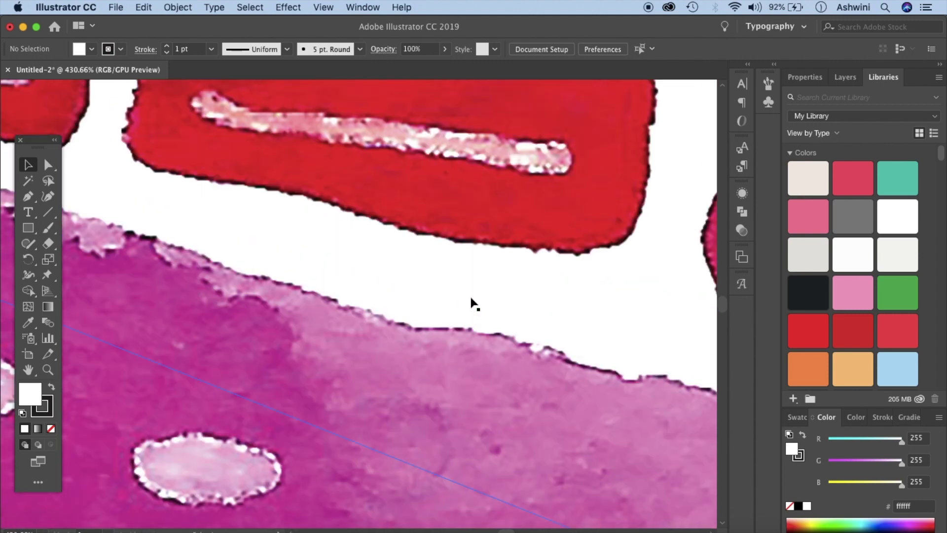
pyautogui.scroll(4, 473, 303)
pyautogui.hscroll(-4, 472, 303)
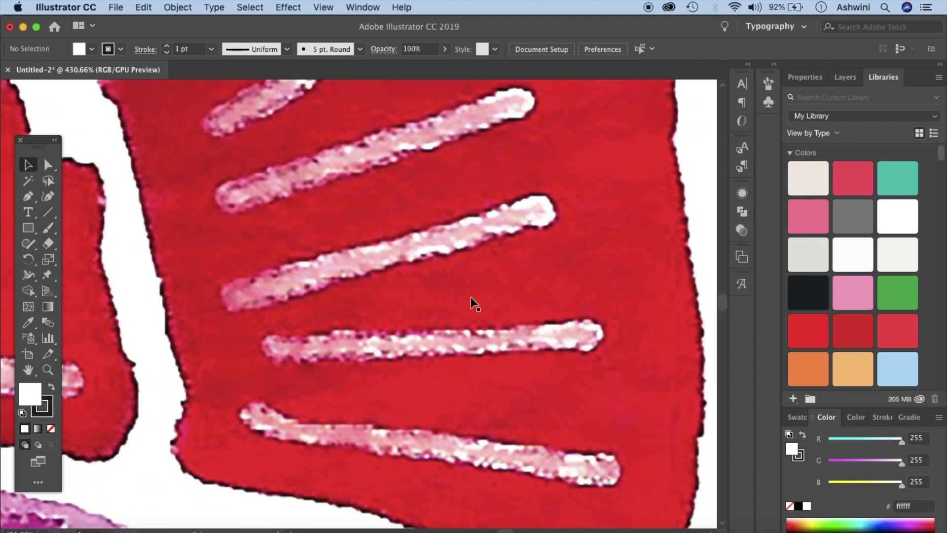
# Trace the bug with the Image Trace High Fidelity Photo preset, accepting the large-image warning
pyautogui.click(370, 6)
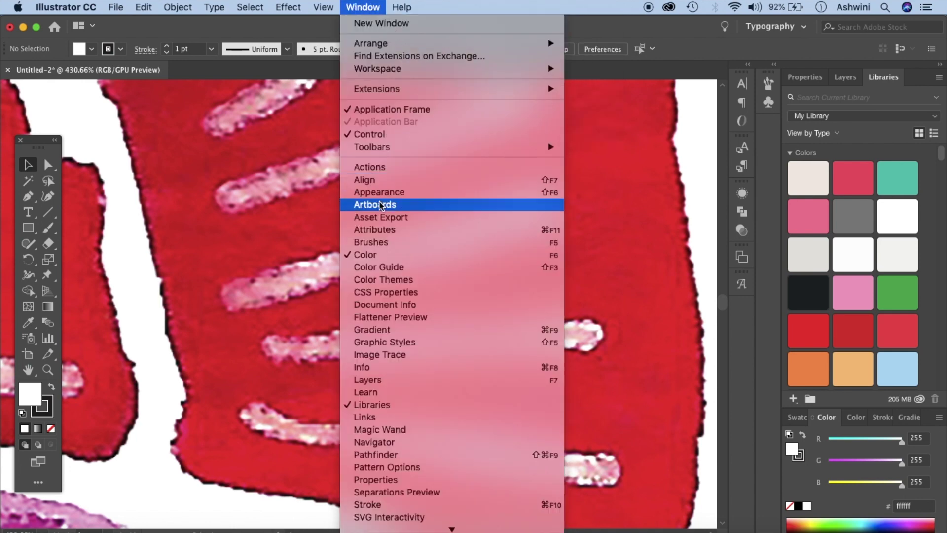
pyautogui.click(378, 355)
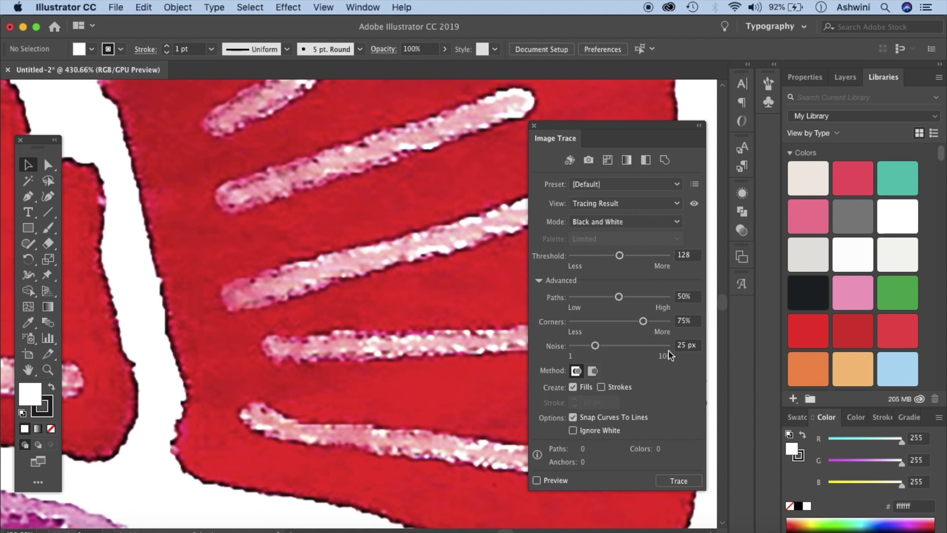
pyautogui.click(541, 281)
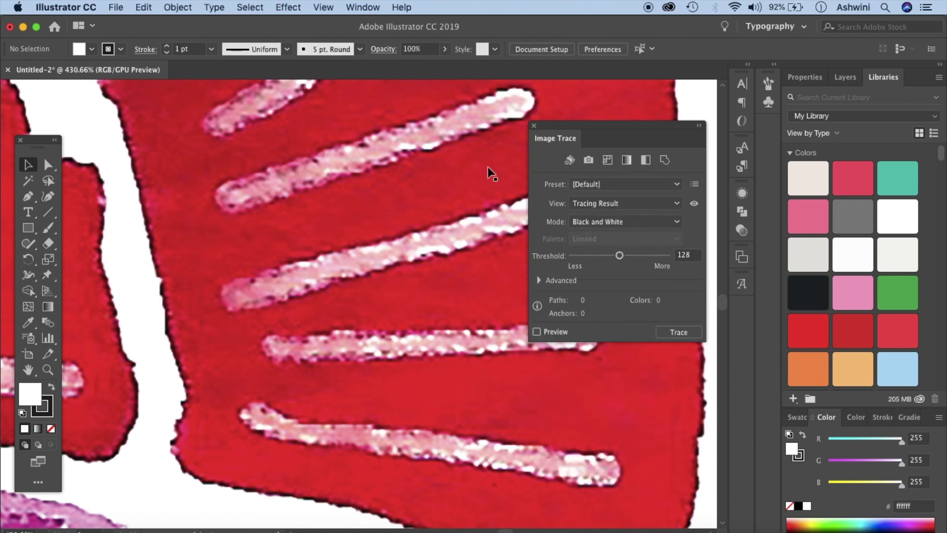
pyautogui.click(439, 190)
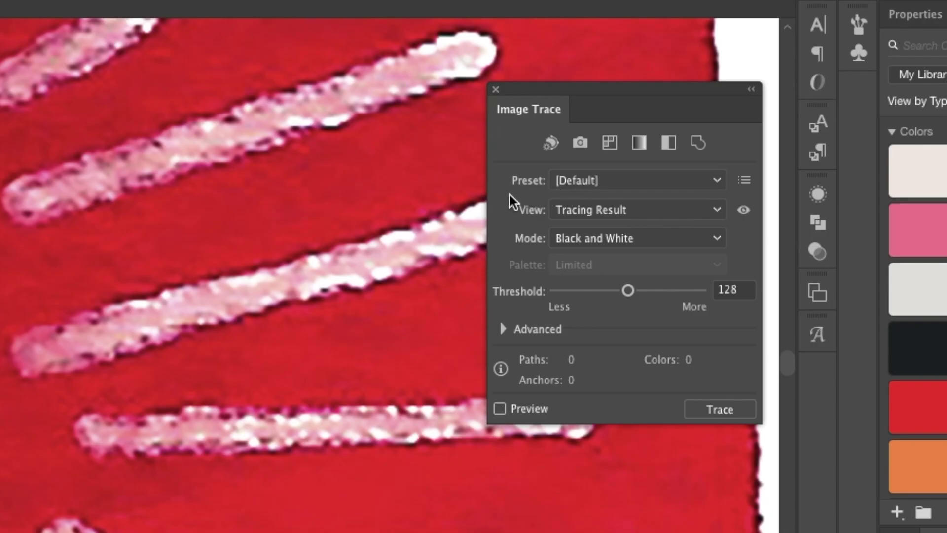
pyautogui.click(607, 180)
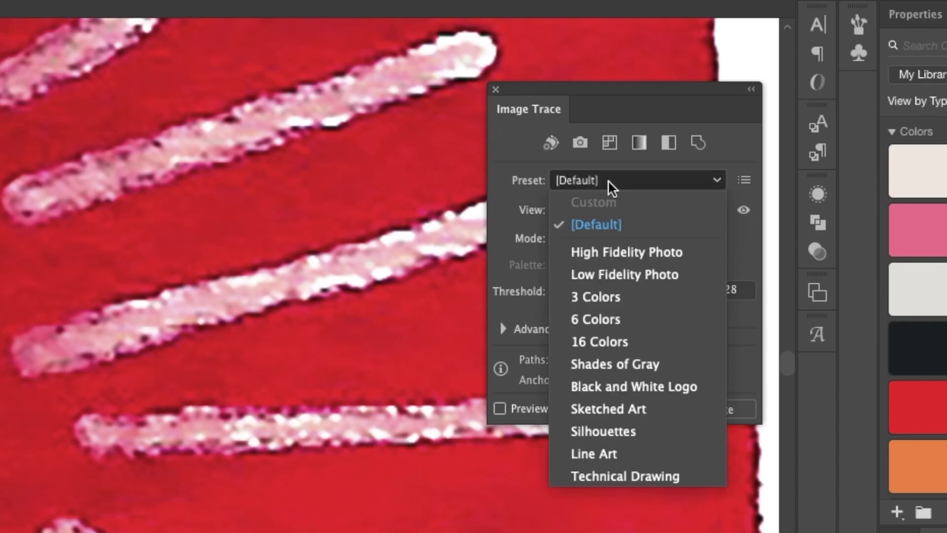
pyautogui.click(627, 254)
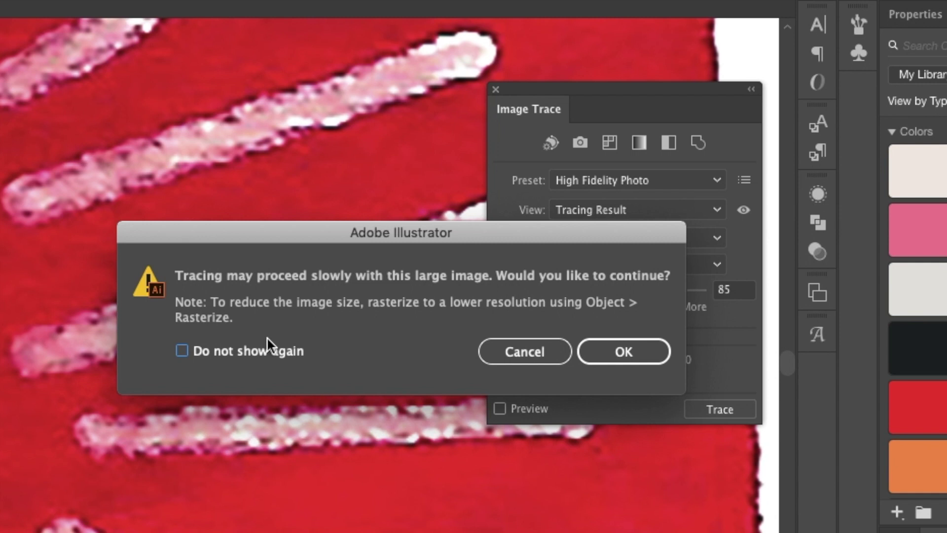
pyautogui.click(629, 360)
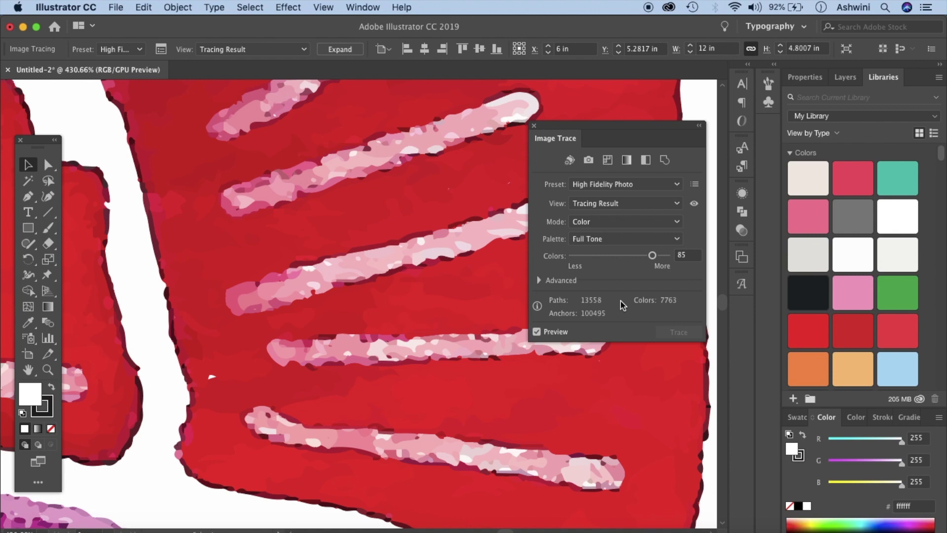
pyautogui.scroll(5, 363, 255)
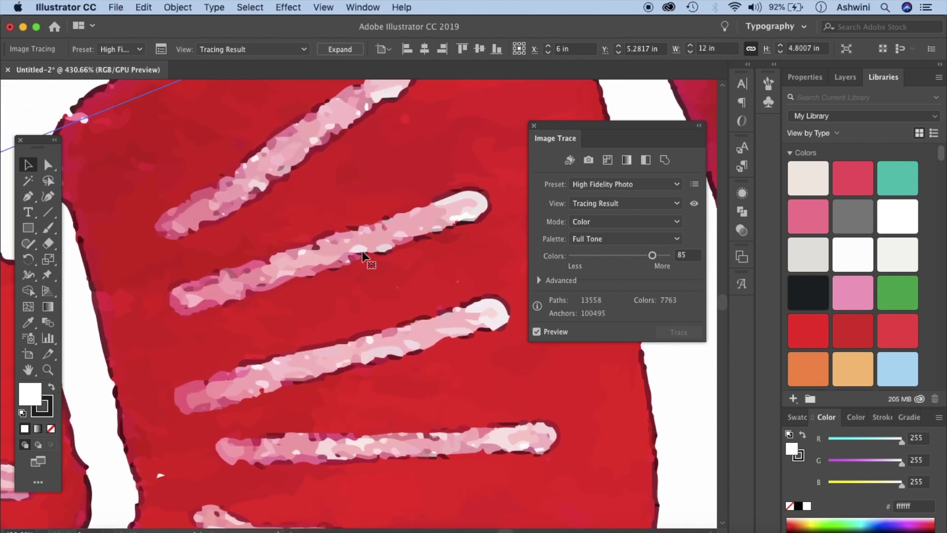
pyautogui.scroll(-10, 362, 255)
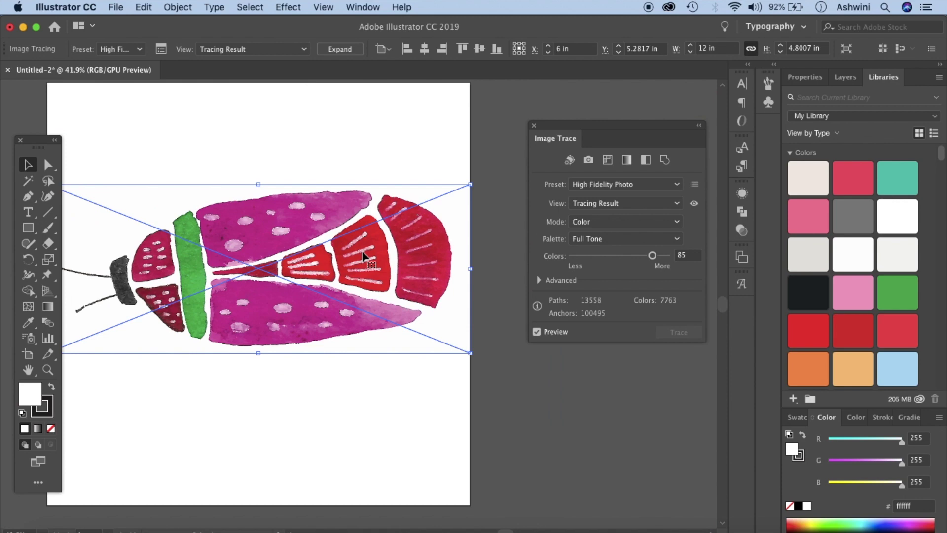
pyautogui.scroll(15, 363, 255)
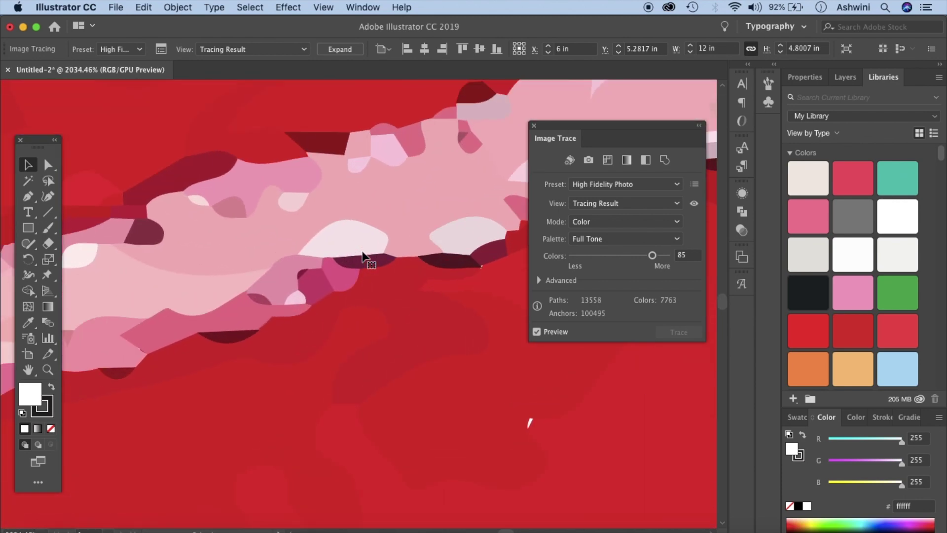
pyautogui.scroll(3, 362, 255)
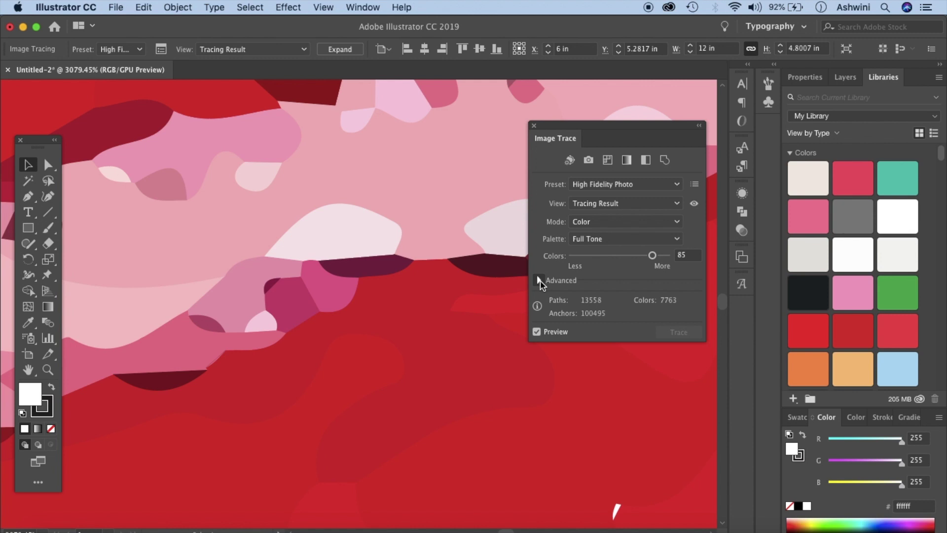
pyautogui.scroll(-10, 409, 286)
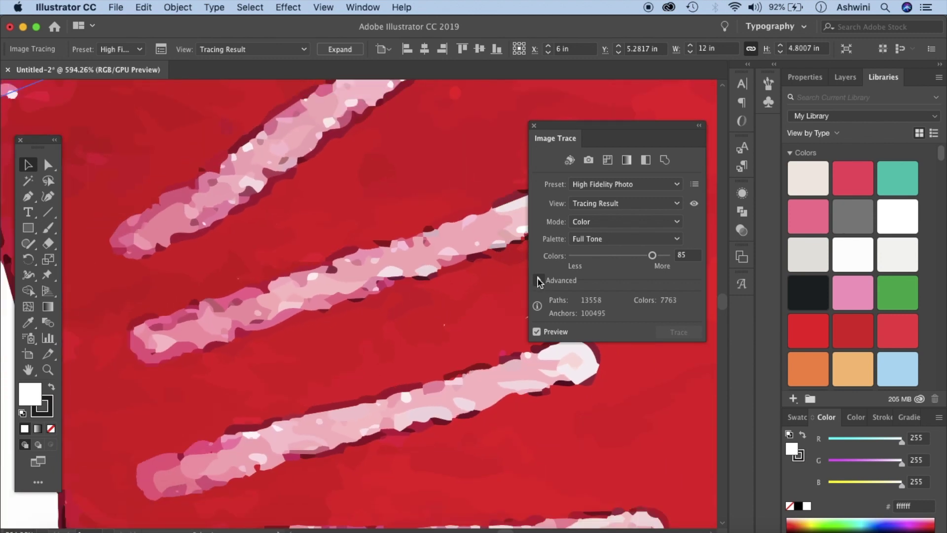
pyautogui.click(539, 281)
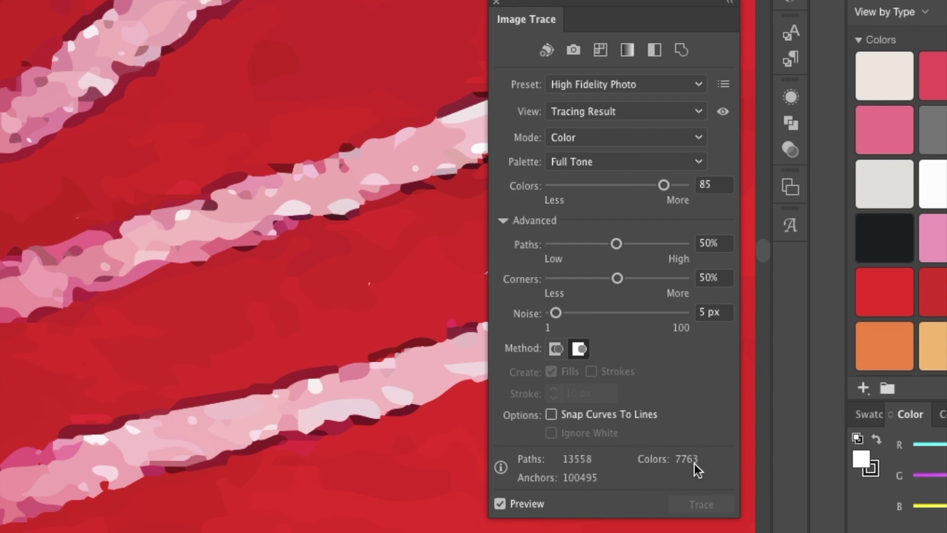
# Set Image Trace Colors to 90 and Paths to 60%, retracing after each change
pyautogui.click(712, 186)
pyautogui.doubleClick(713, 186)
pyautogui.write('90')
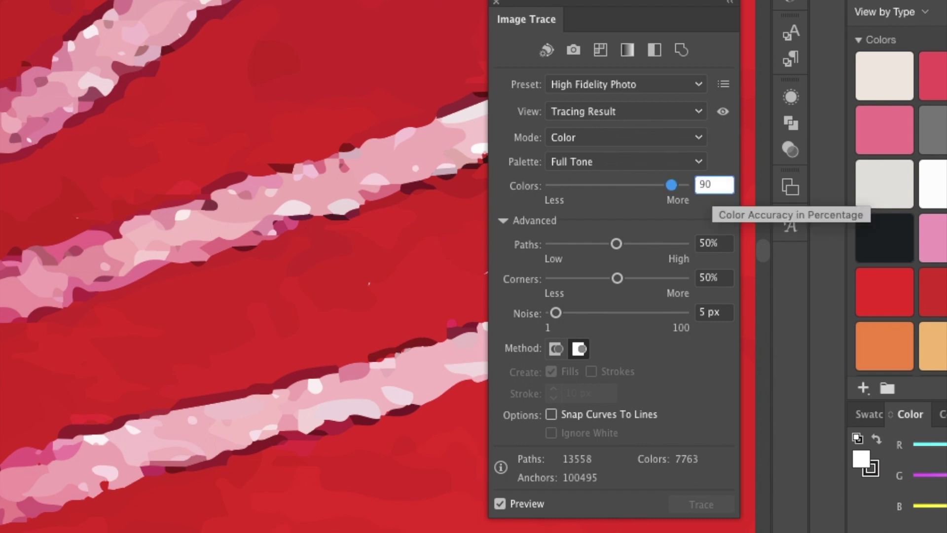
pyautogui.press('Return')
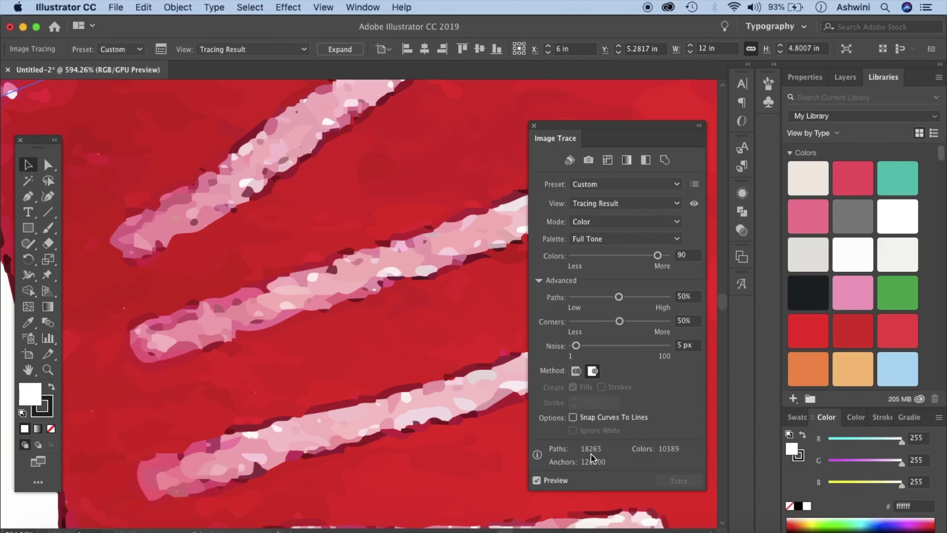
pyautogui.click(687, 297)
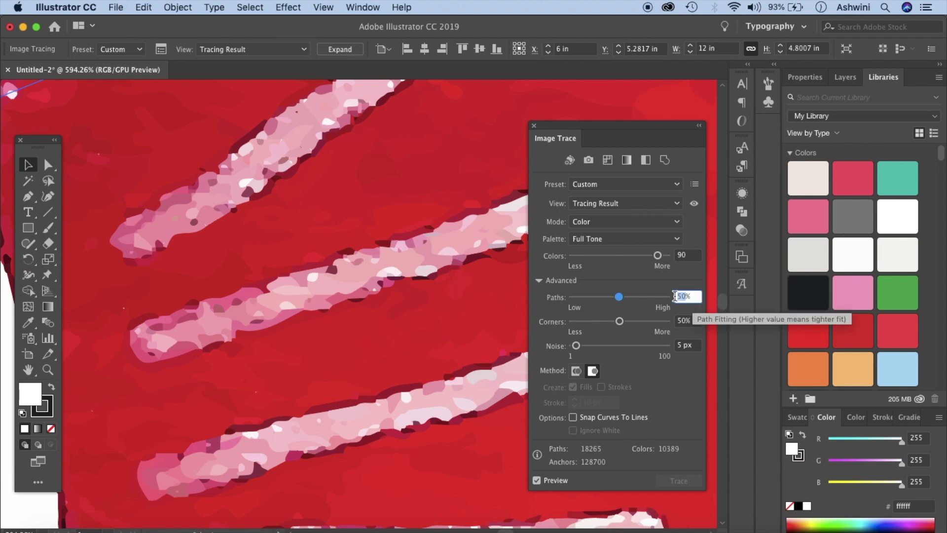
pyautogui.write('60')
pyautogui.press('Return')
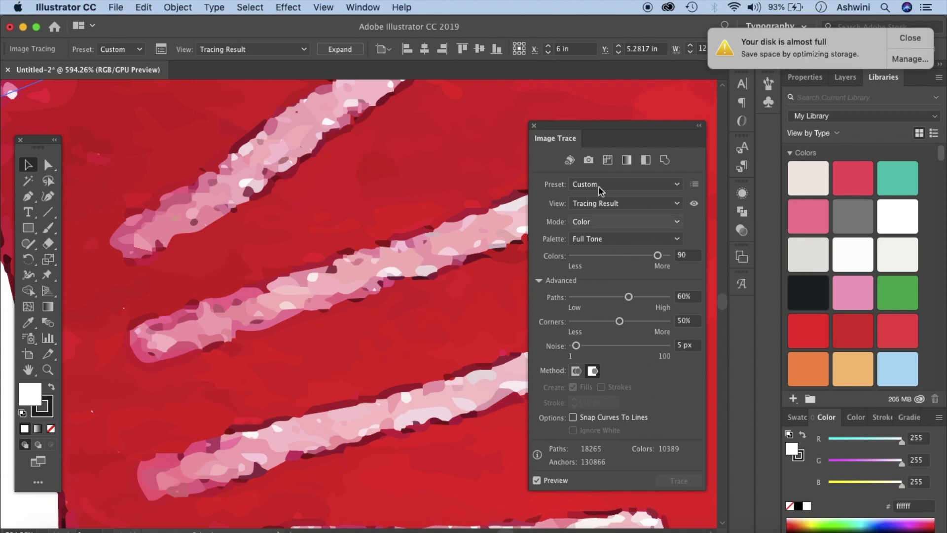
# Check the trace close up, then expand it into an editable group of vector shapes
pyautogui.scroll(-5, 470, 193)
pyautogui.scroll(1, 469, 194)
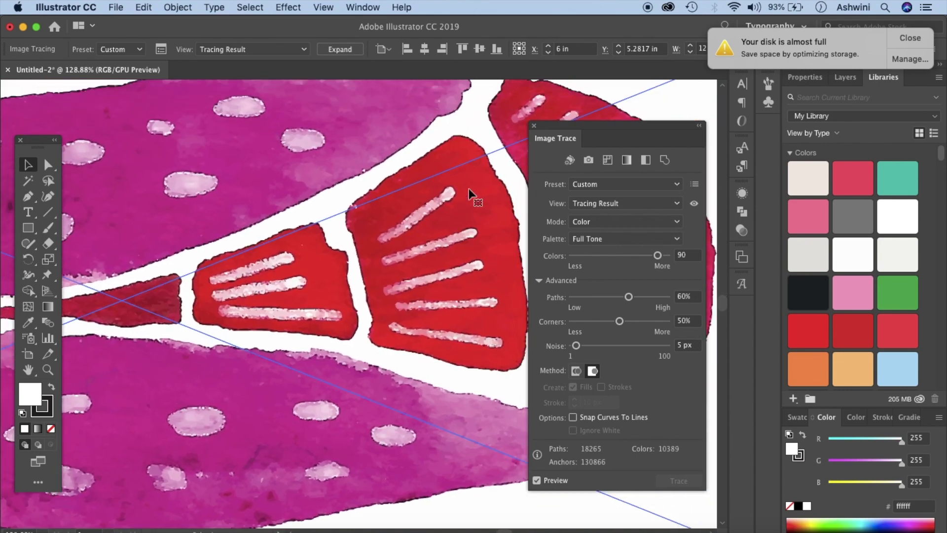
pyautogui.scroll(3, 463, 200)
pyautogui.scroll(3, 463, 199)
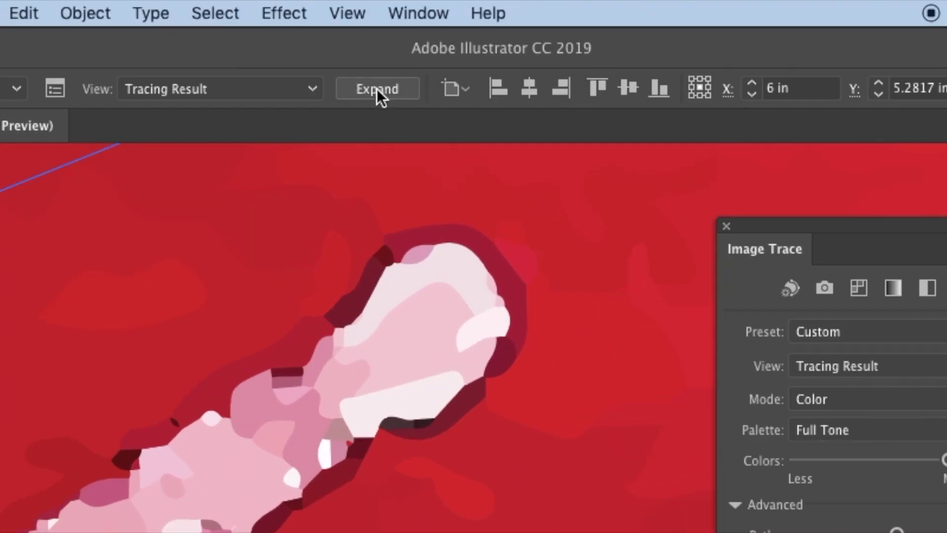
pyautogui.click(377, 89)
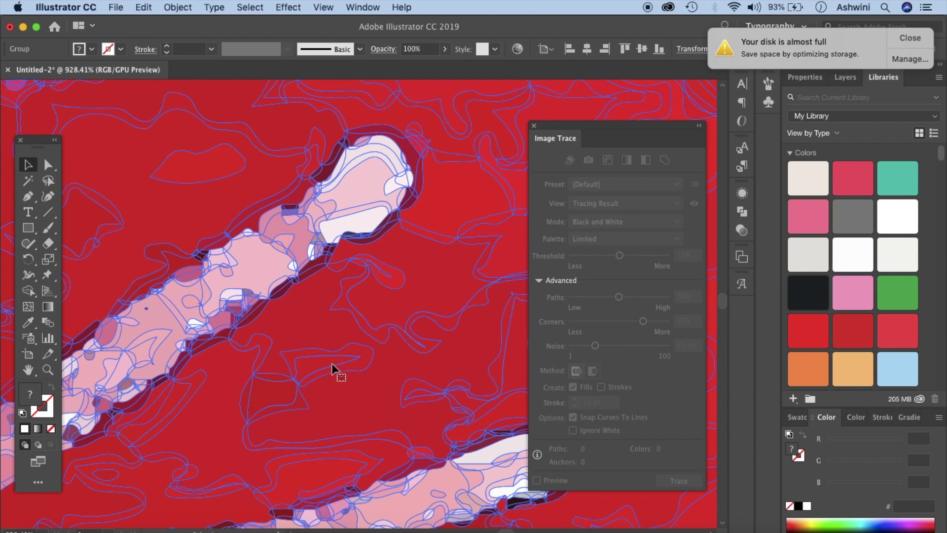
pyautogui.scroll(-10, 317, 325)
pyautogui.scroll(-6, 316, 326)
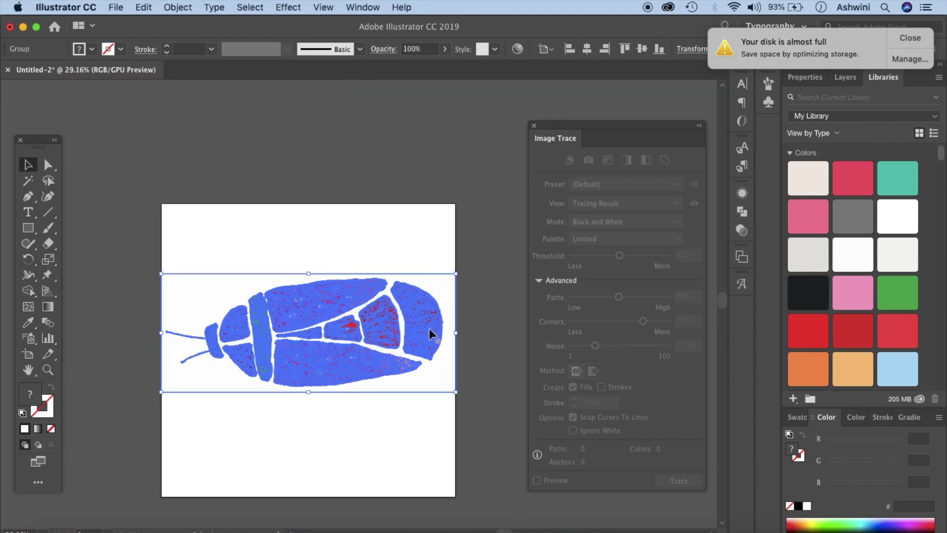
pyautogui.moveTo(436, 330); pyautogui.dragTo(458, 330)
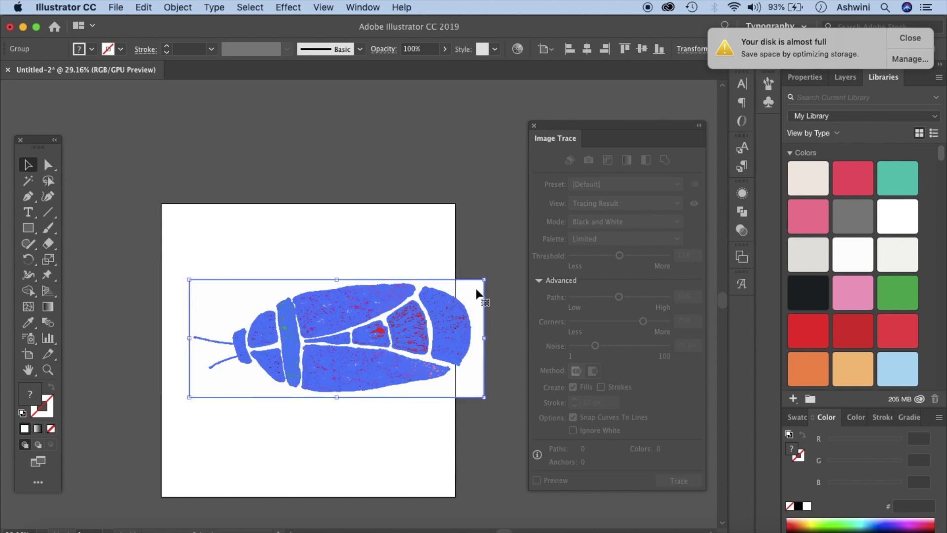
pyautogui.moveTo(456, 326); pyautogui.dragTo(420, 328)
pyautogui.press('Delete')
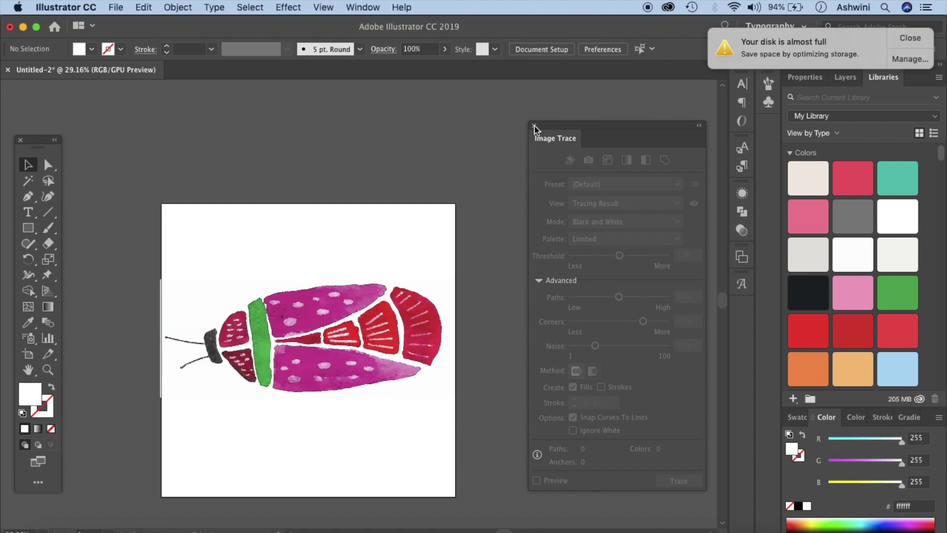
pyautogui.click(534, 126)
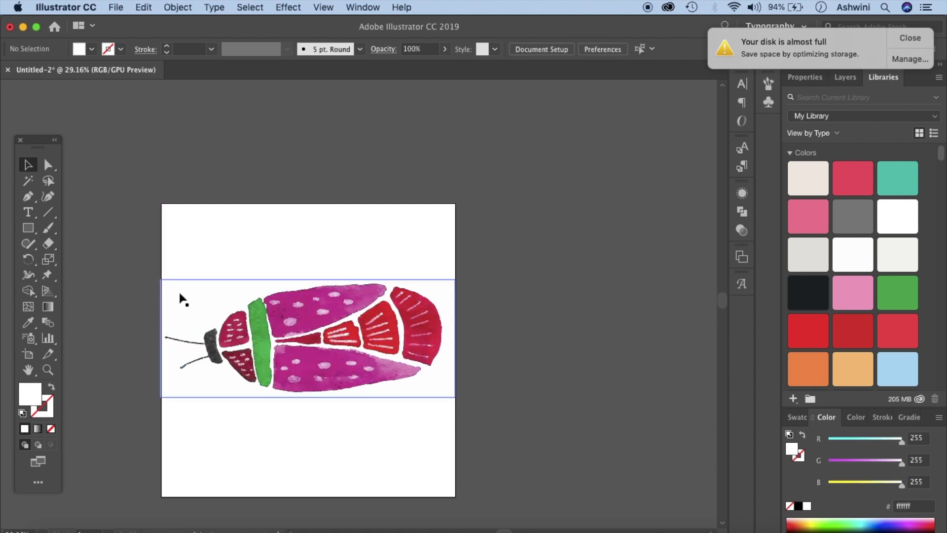
# Inspect the near-white background path with the Direct Selection tool, then deselect it
pyautogui.click(48, 168)
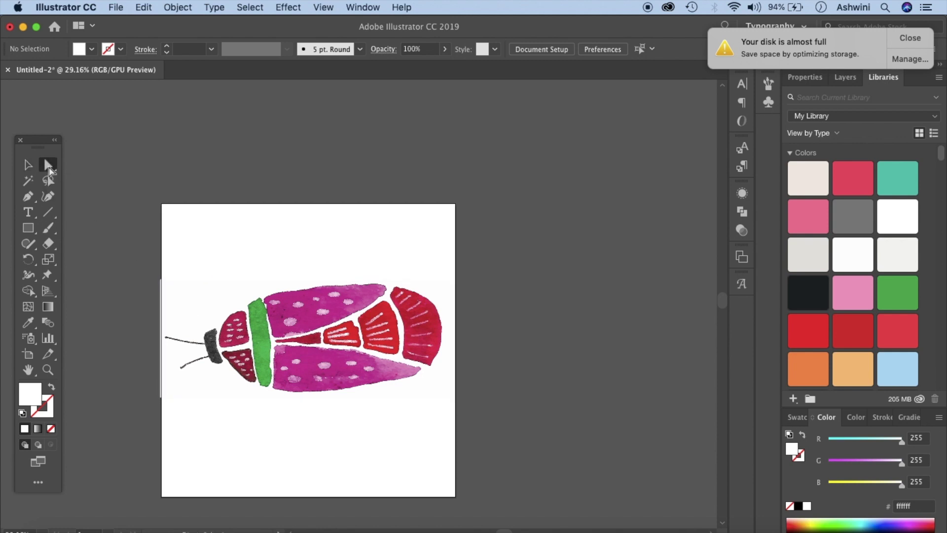
pyautogui.click(183, 305)
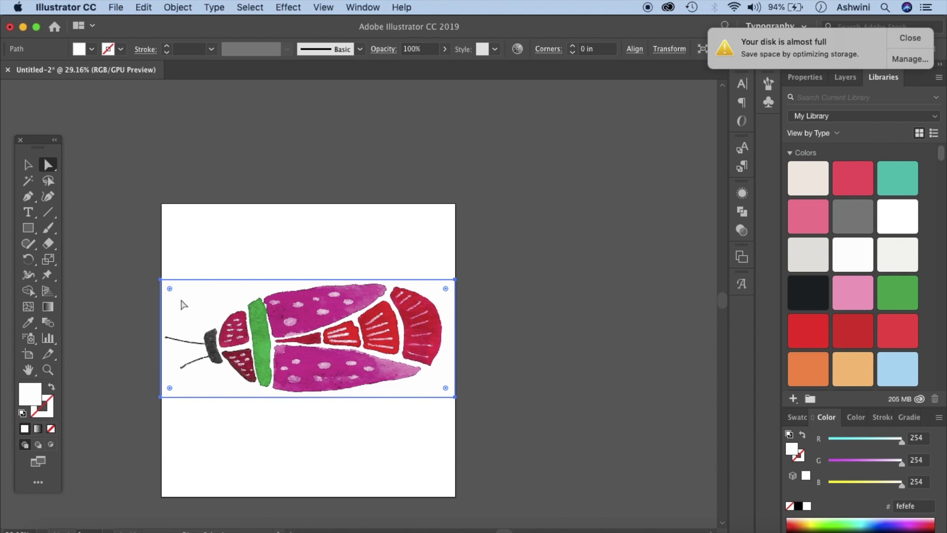
pyautogui.click(123, 236)
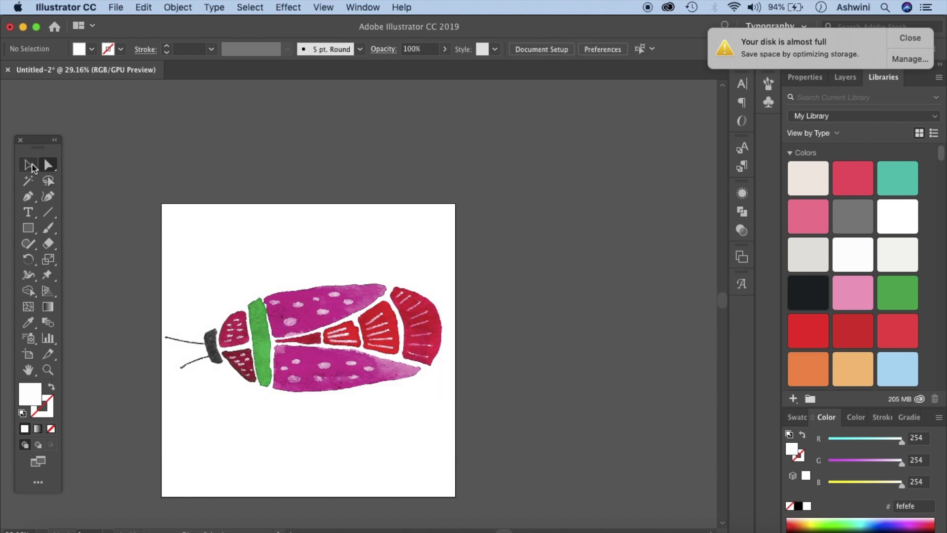
pyautogui.click(29, 165)
# Move the vector bug to the right and back to its original position
pyautogui.moveTo(424, 318); pyautogui.dragTo(489, 321)
pyautogui.click(598, 312)
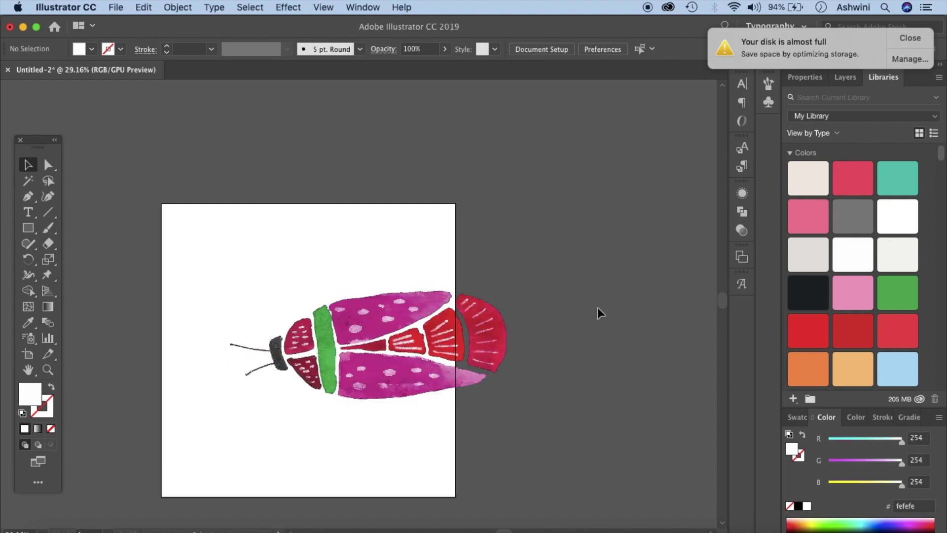
pyautogui.moveTo(491, 356); pyautogui.dragTo(427, 347)
pyautogui.moveTo(516, 380); pyautogui.dragTo(516, 380)
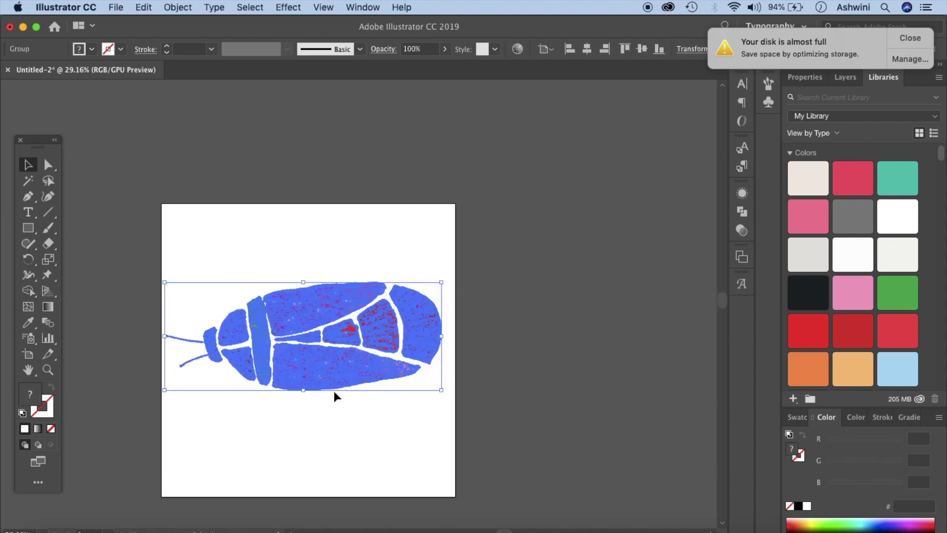
pyautogui.click(519, 302)
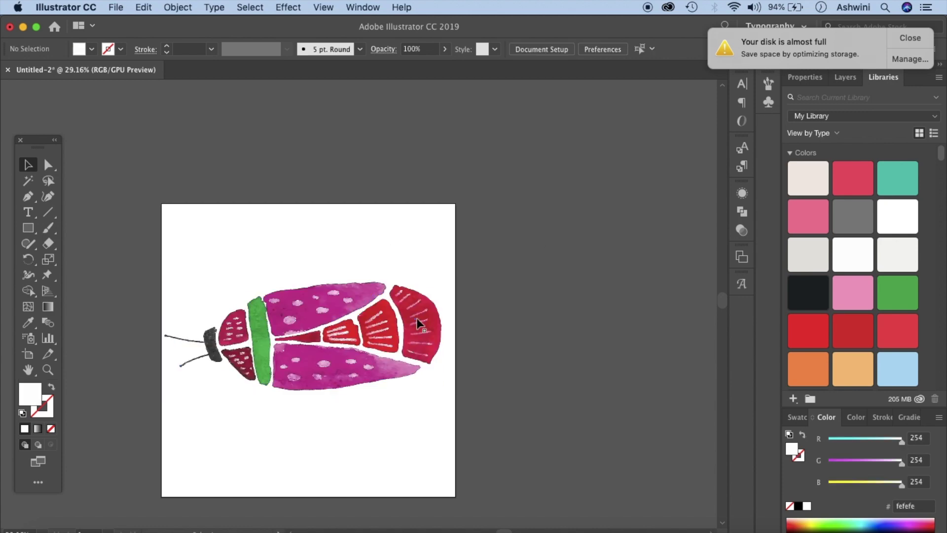
pyautogui.scroll(4, 419, 303)
# Zoom into the white speck in the pink wing and enter isolation mode on the traced group
pyautogui.scroll(-2, 419, 303)
pyautogui.scroll(8, 419, 303)
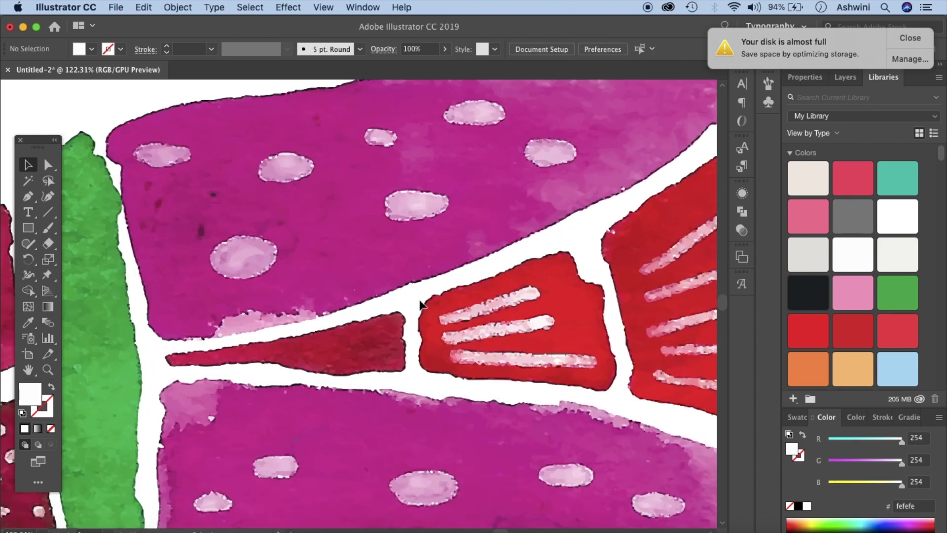
pyautogui.scroll(12, 419, 302)
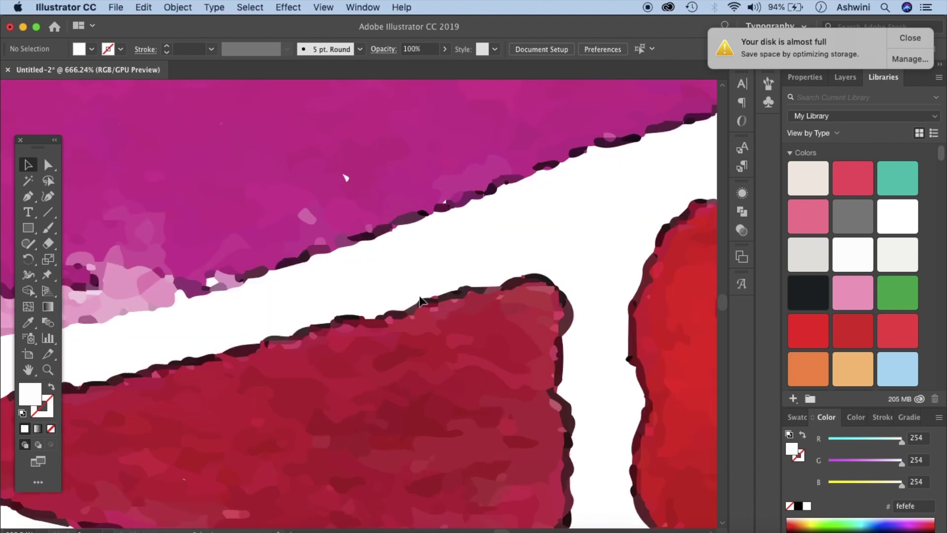
pyautogui.scroll(2, 420, 299)
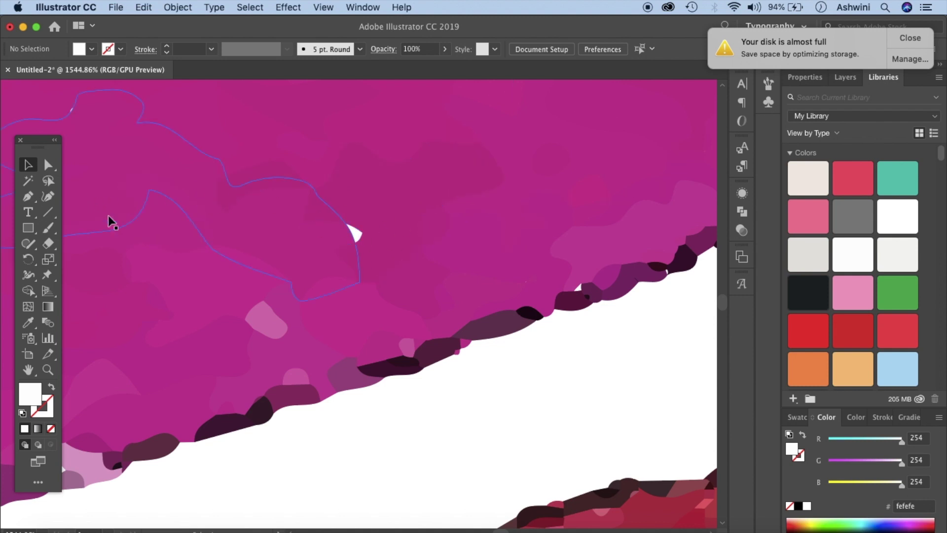
pyautogui.click(365, 228)
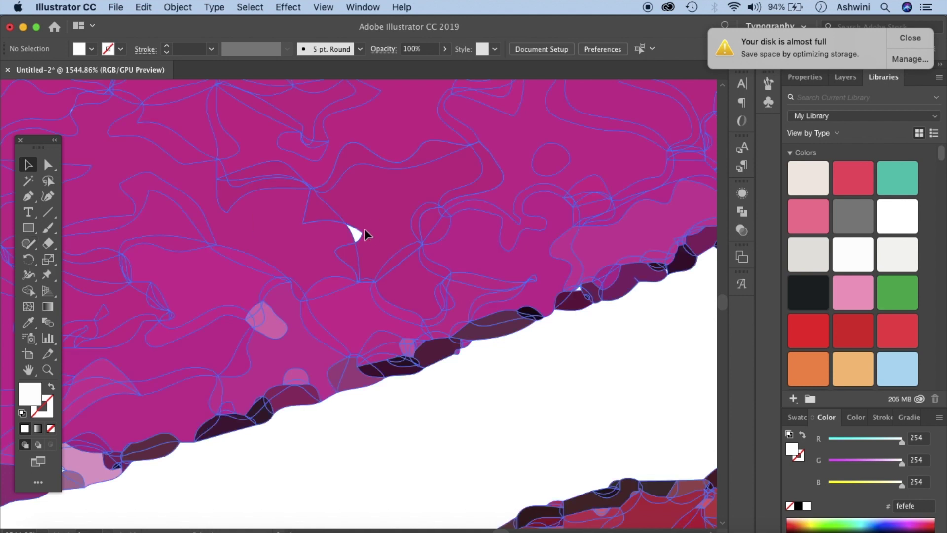
pyautogui.doubleClick(371, 229)
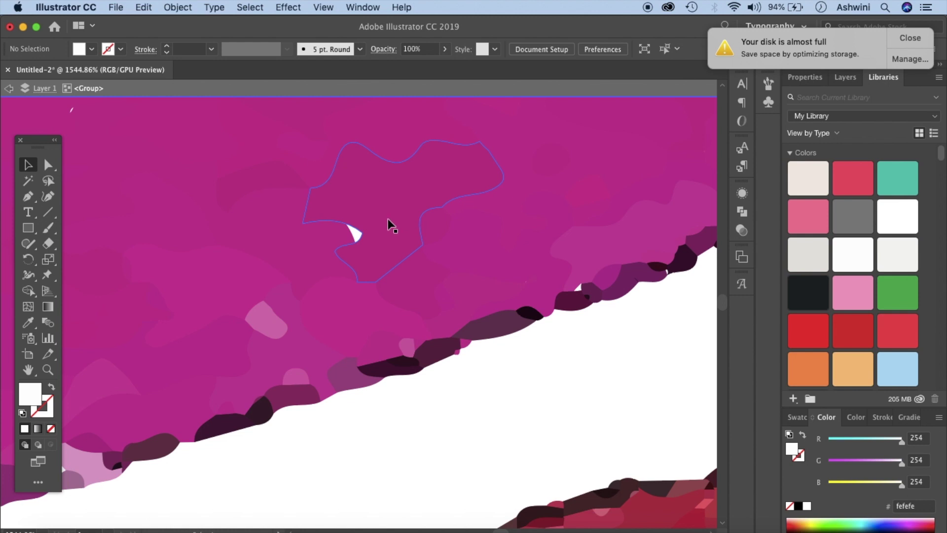
# Redraw the magenta blob's lower-left edge with the Pencil tool to cover the white notch
pyautogui.doubleClick(388, 218)
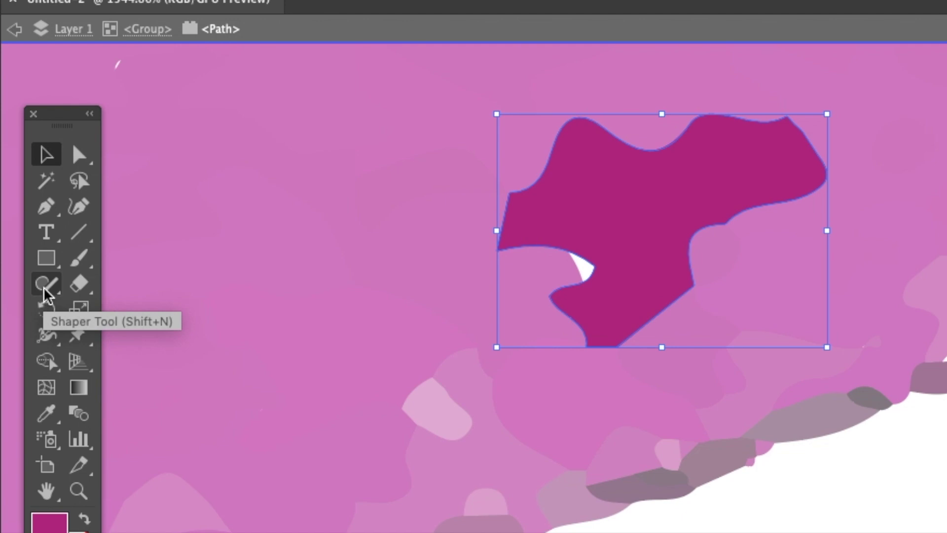
pyautogui.moveTo(47, 295); pyautogui.dragTo(130, 308)
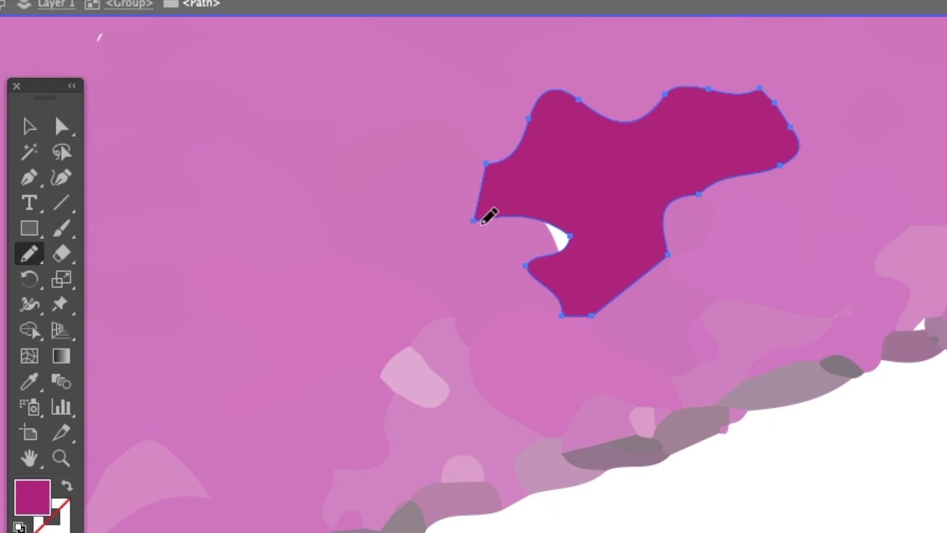
pyautogui.moveTo(483, 223)
pyautogui.mouseDown()
pyautogui.moveTo(504, 234)
pyautogui.moveTo(528, 269)
pyautogui.mouseUp()
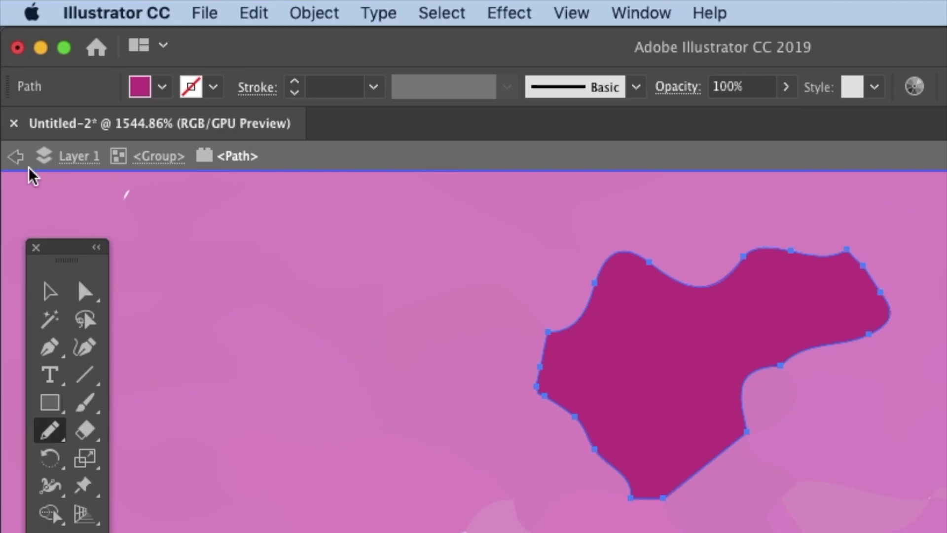
pyautogui.click(15, 157)
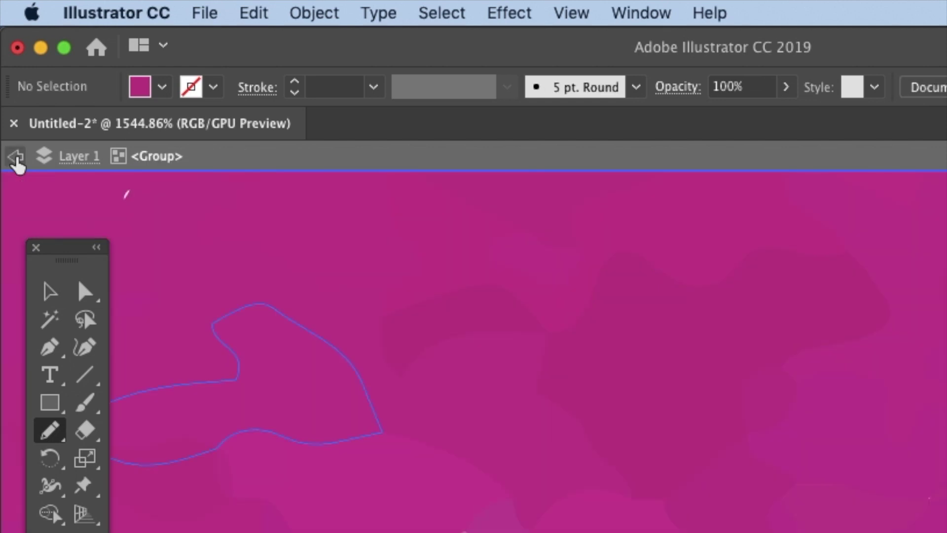
# Review the cleaned magenta wing shapes and exit isolation mode back to the full artwork
pyautogui.scroll(-5, 905, 332)
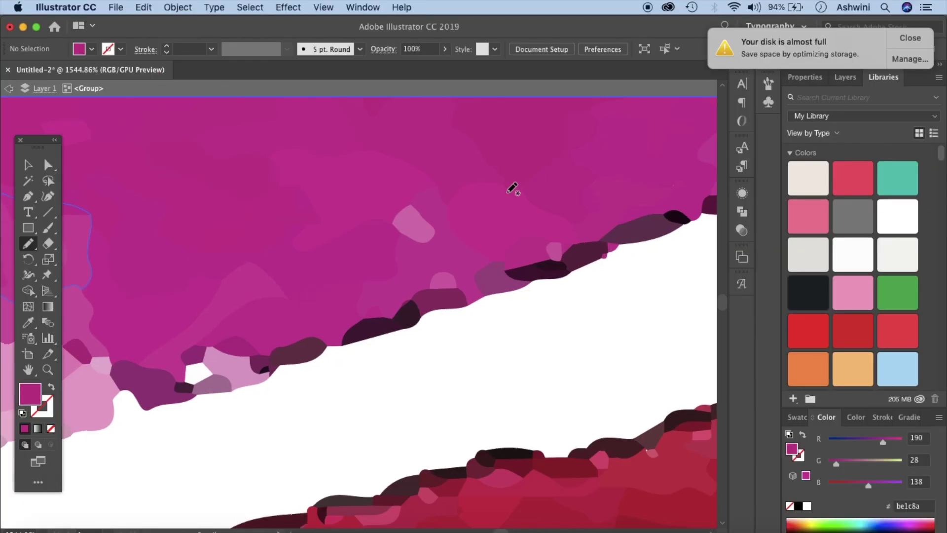
pyautogui.scroll(-5, 513, 188)
pyautogui.hscroll(-5, 513, 189)
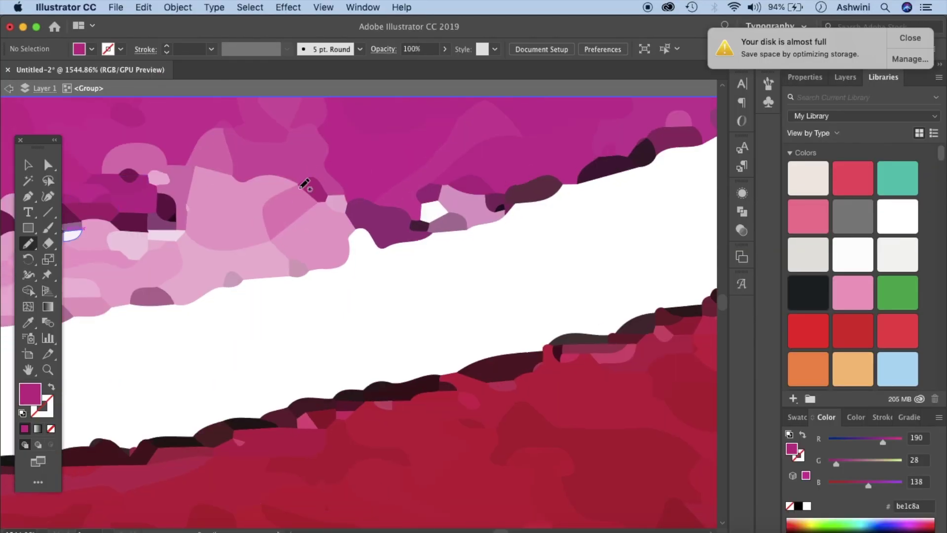
pyautogui.hscroll(-5, 173, 222)
pyautogui.scroll(-1, 172, 222)
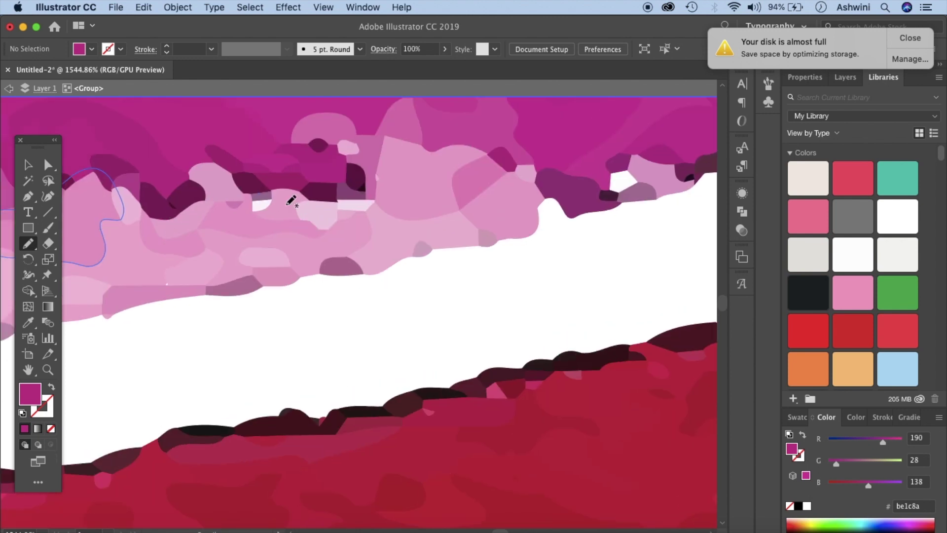
pyautogui.scroll(-2, 276, 204)
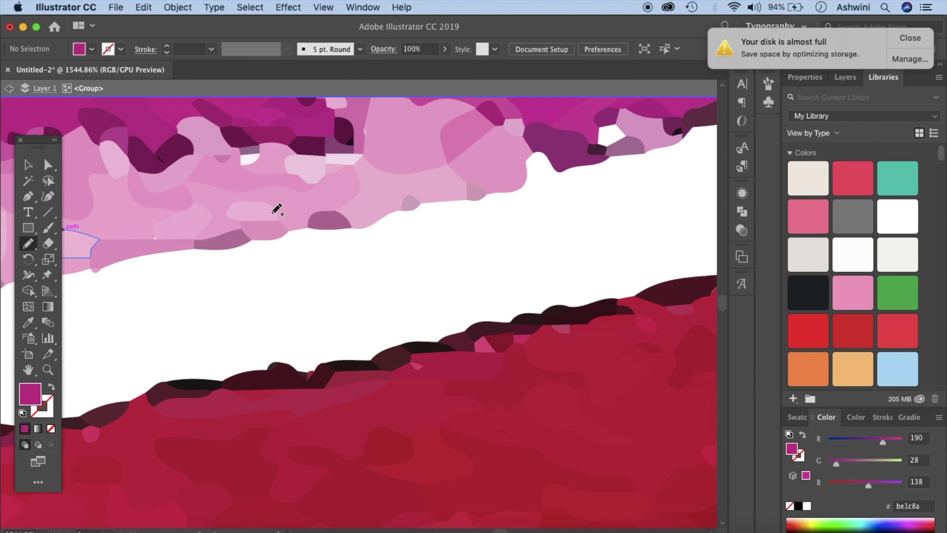
pyautogui.scroll(7, 277, 209)
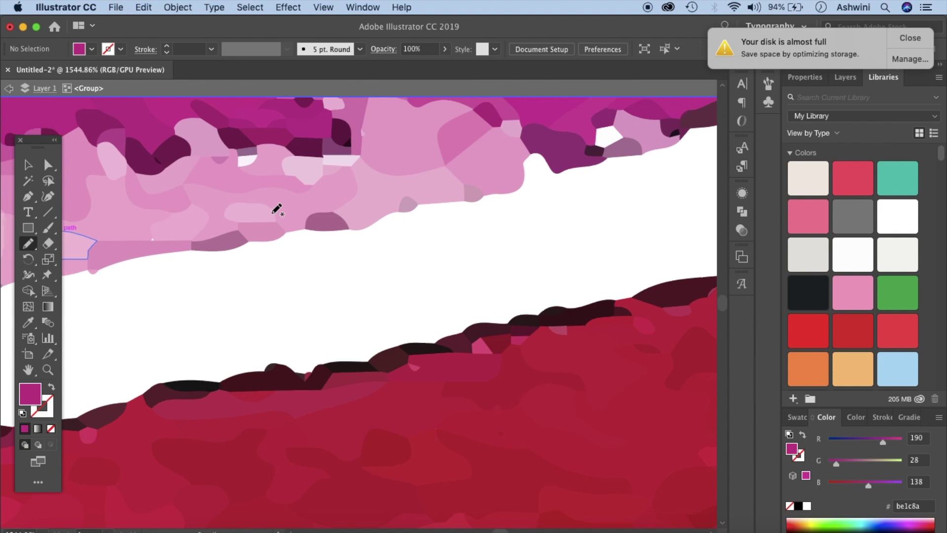
pyautogui.scroll(9, 276, 209)
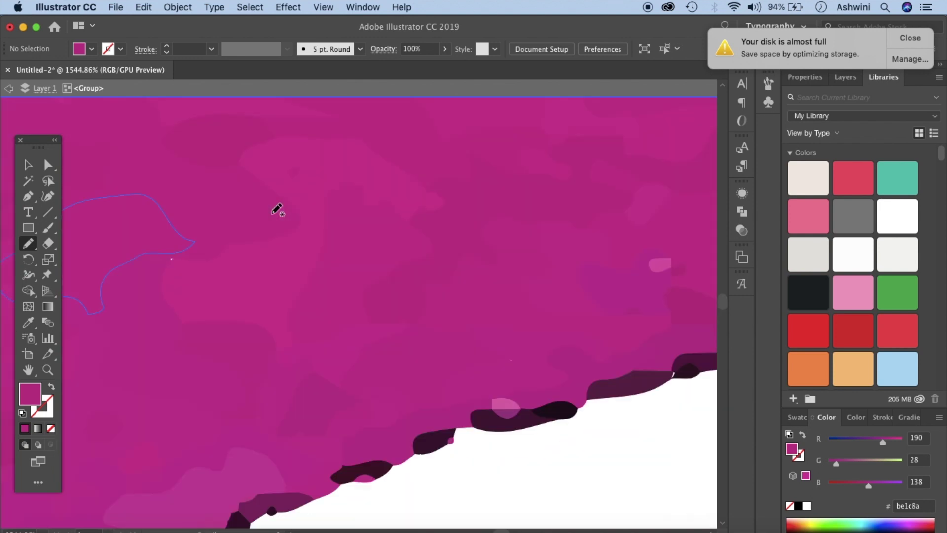
pyautogui.click(10, 89)
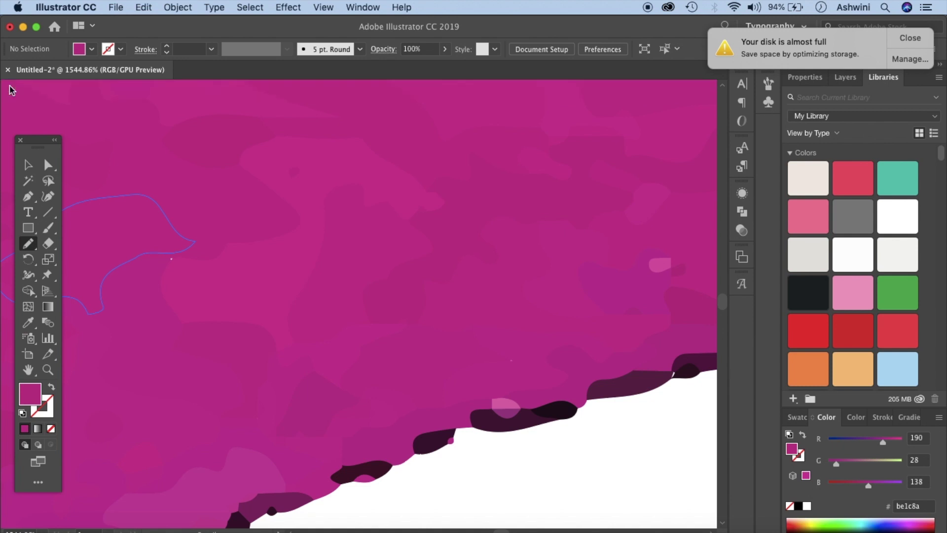
pyautogui.hscroll(9, 429, 292)
pyautogui.hscroll(8, 429, 292)
pyautogui.scroll(-2, 429, 293)
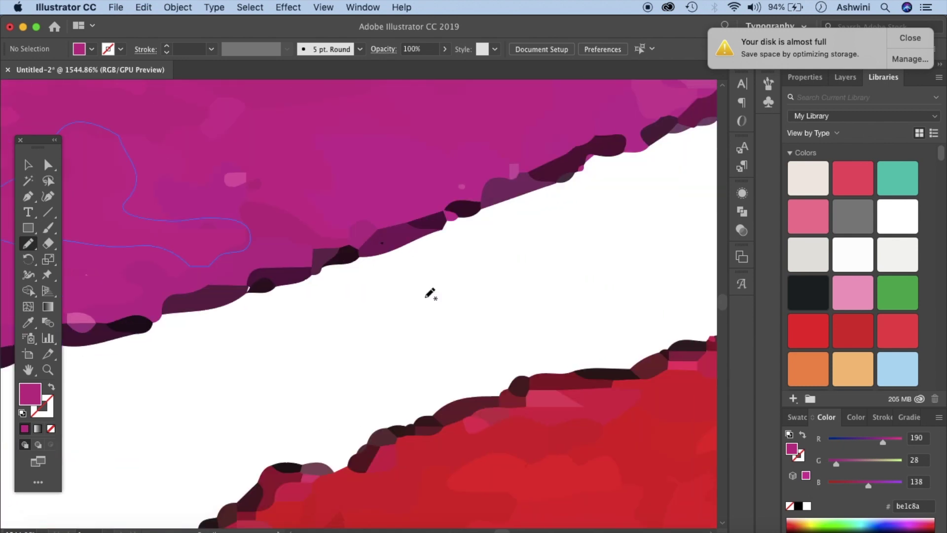
pyautogui.scroll(-10, 430, 293)
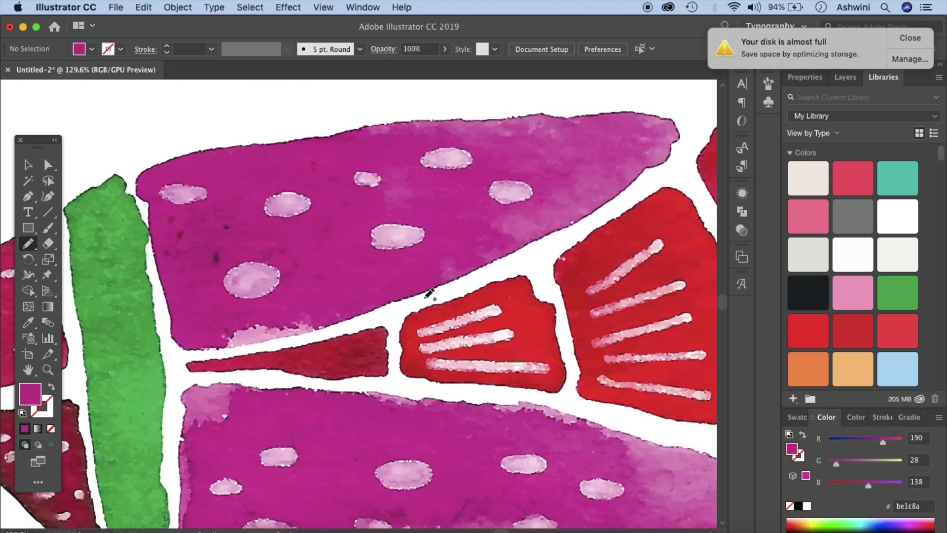
pyautogui.scroll(4, 429, 294)
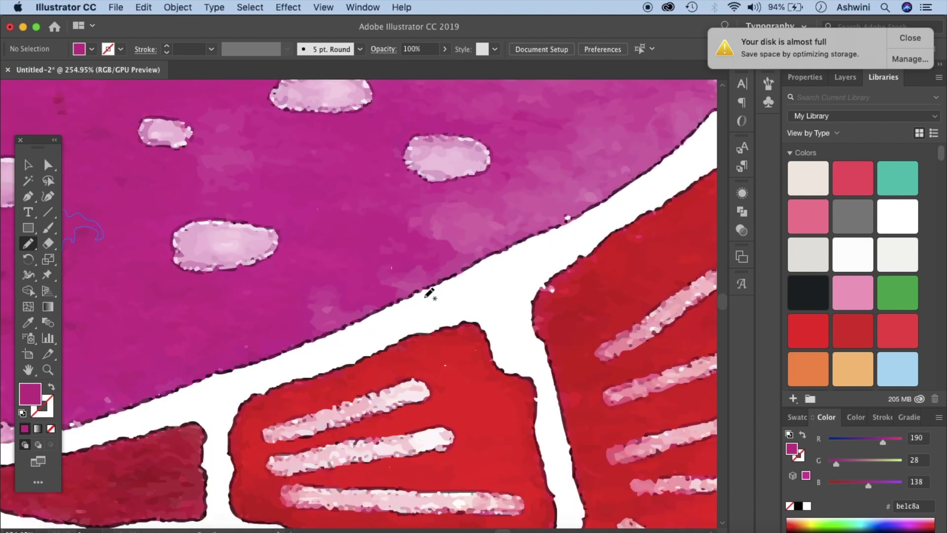
pyautogui.scroll(3, 429, 293)
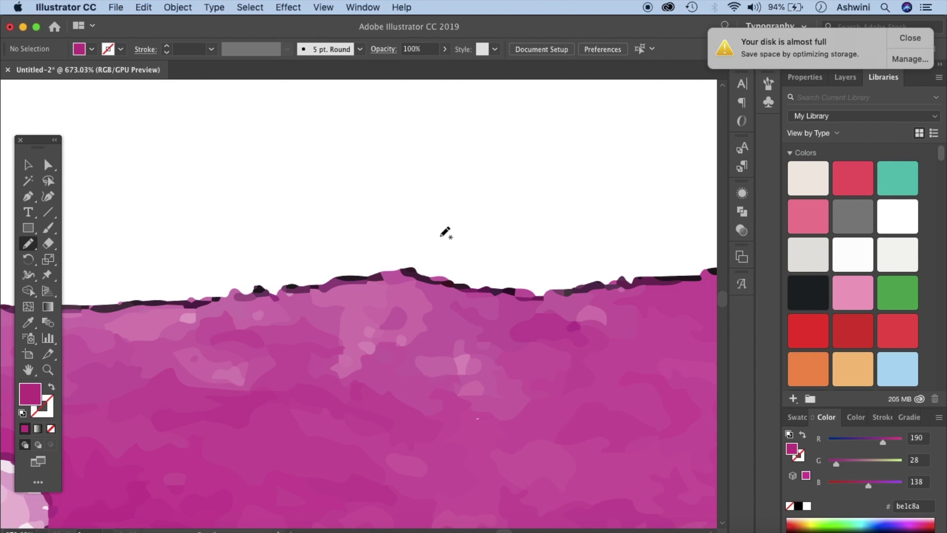
pyautogui.moveTo(444, 236)
pyautogui.mouseDown()
pyautogui.moveTo(457, 234)
pyautogui.moveTo(441, 233)
pyautogui.mouseUp()
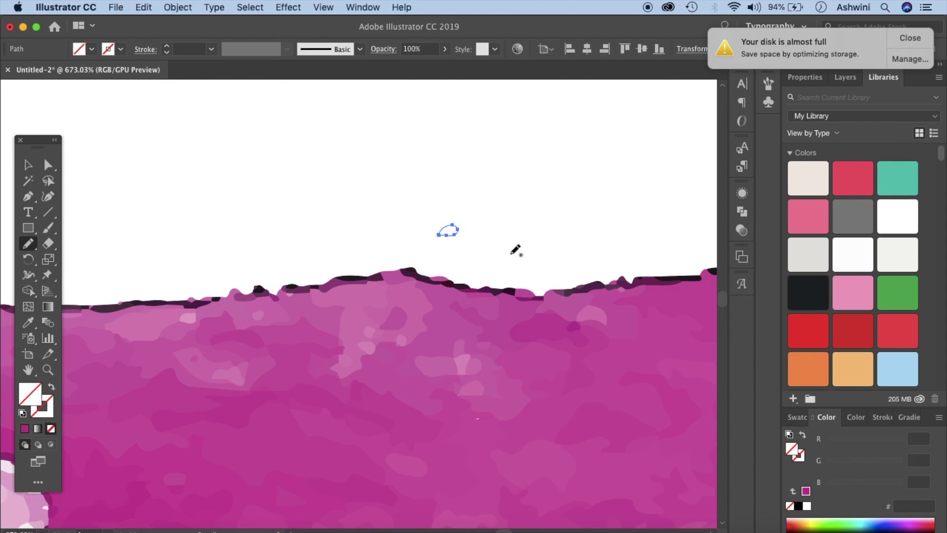
pyautogui.click(810, 209)
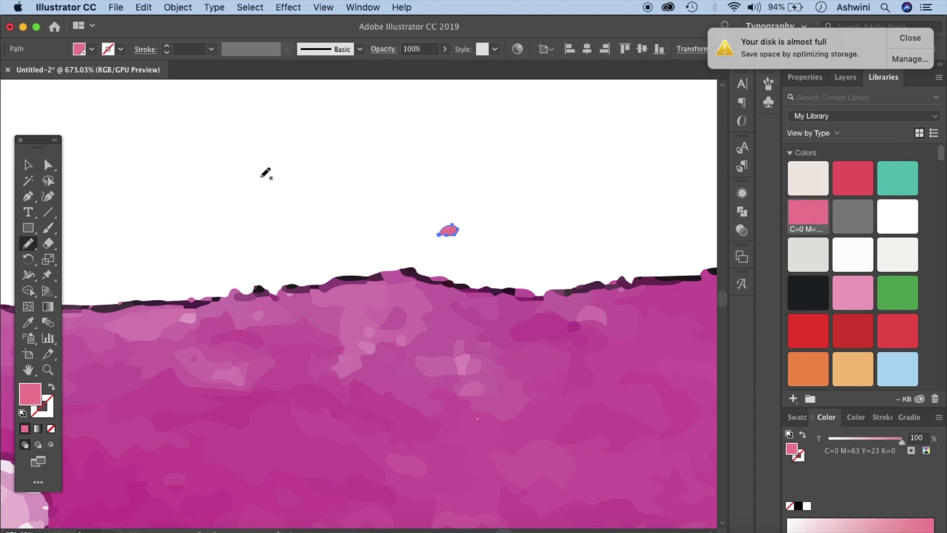
pyautogui.click(24, 164)
pyautogui.click(152, 184)
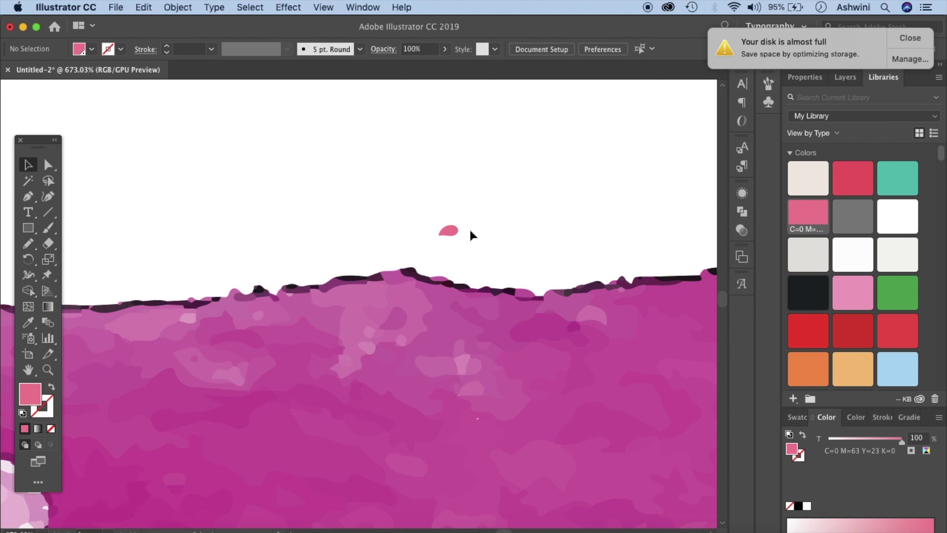
pyautogui.click(48, 165)
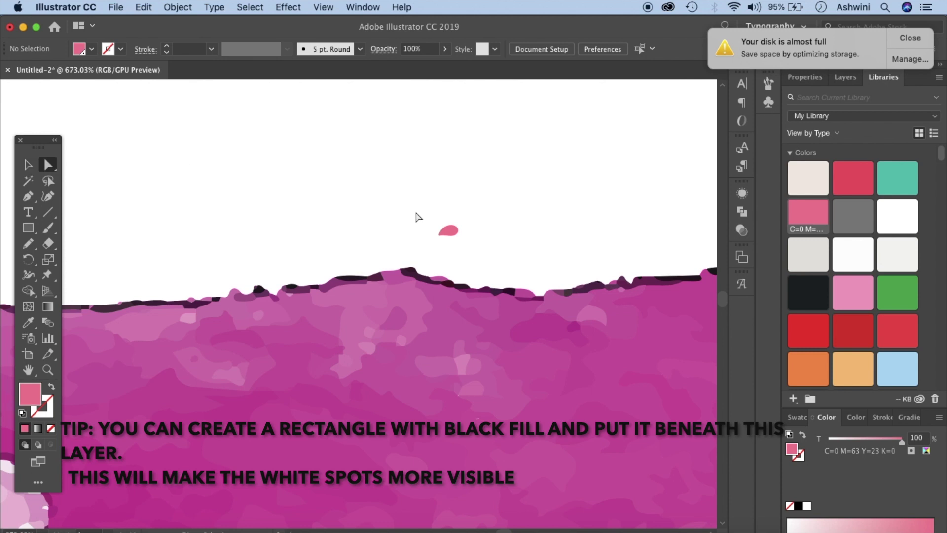
pyautogui.click(455, 233)
pyautogui.press('Delete')
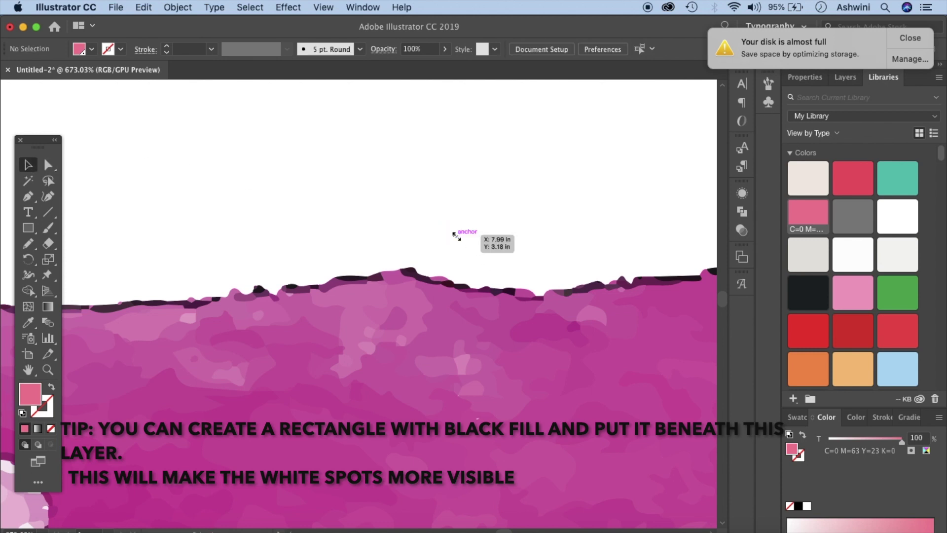
pyautogui.scroll(-10, 455, 232)
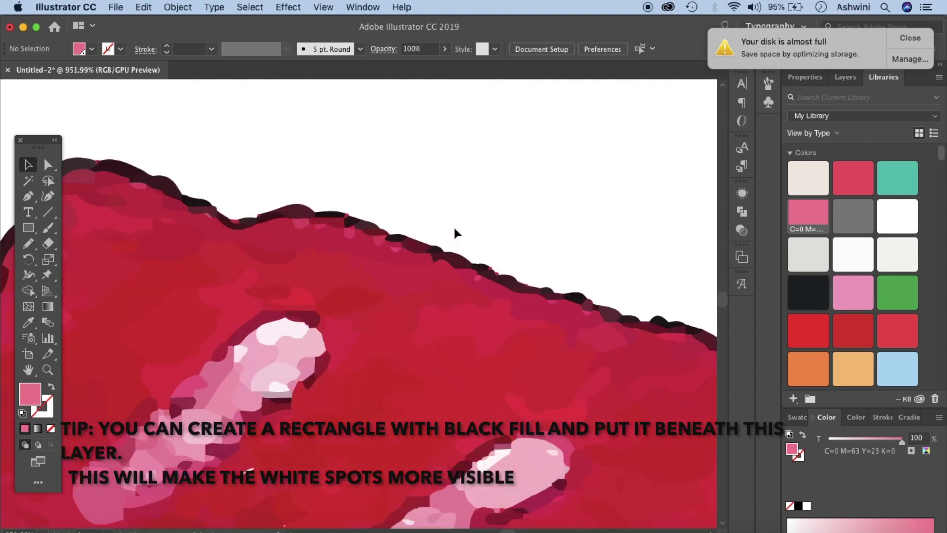
# Inspect the wing edge and select the tiny stray path at the pink dot inside its group
pyautogui.scroll(10, 455, 232)
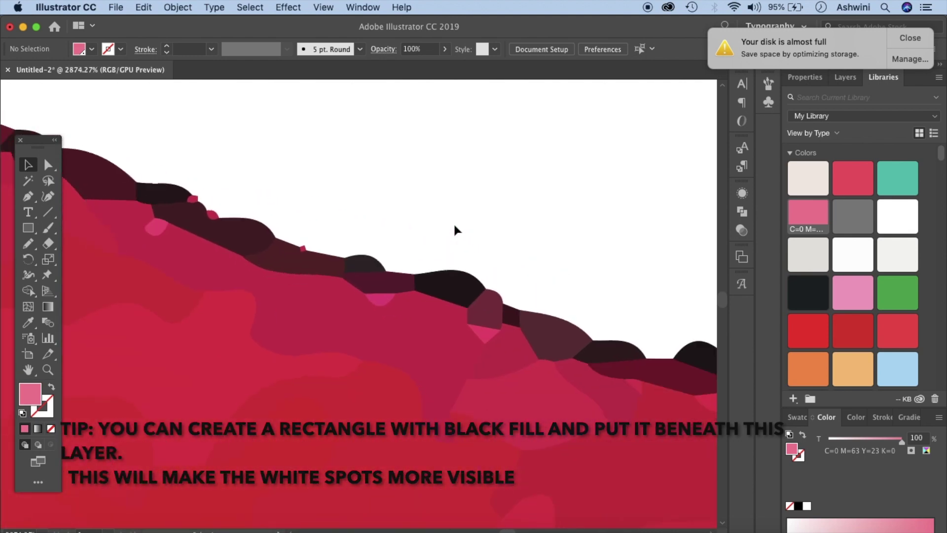
pyautogui.hscroll(10, 454, 229)
pyautogui.scroll(-5, 454, 230)
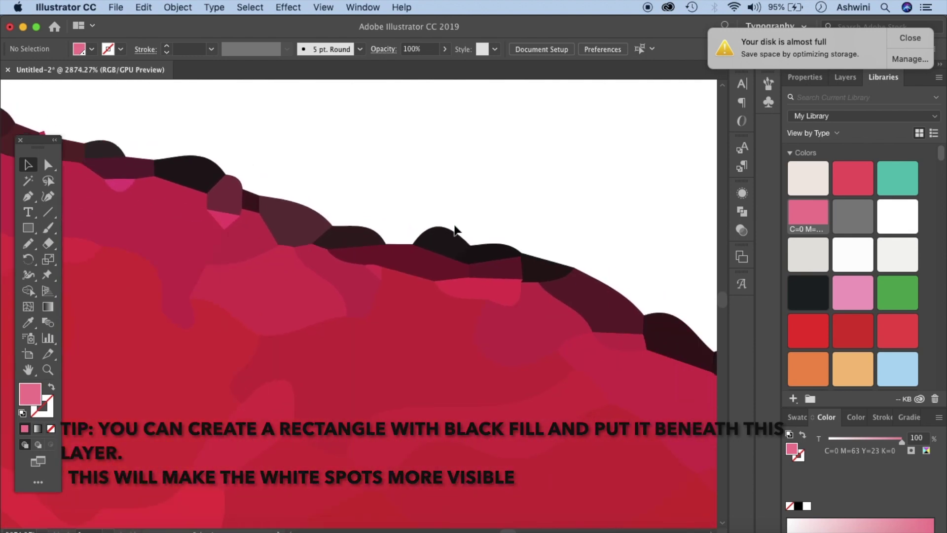
pyautogui.hscroll(10, 455, 230)
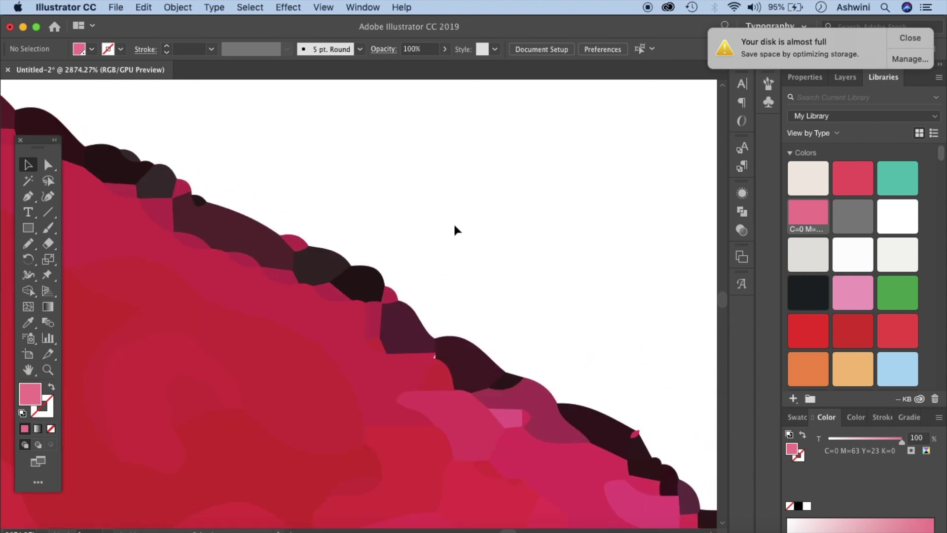
pyautogui.hscroll(10, 454, 230)
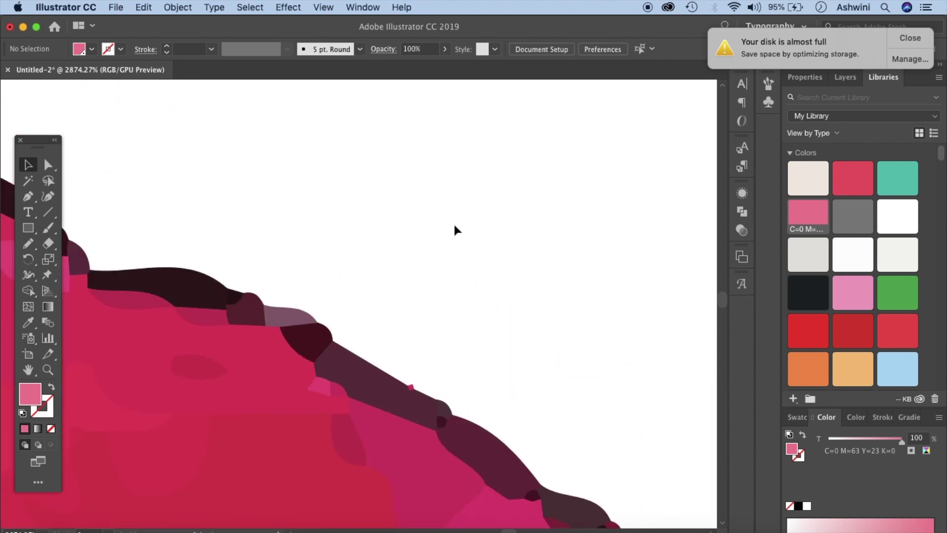
pyautogui.hscroll(10, 454, 230)
pyautogui.scroll(-8, 454, 230)
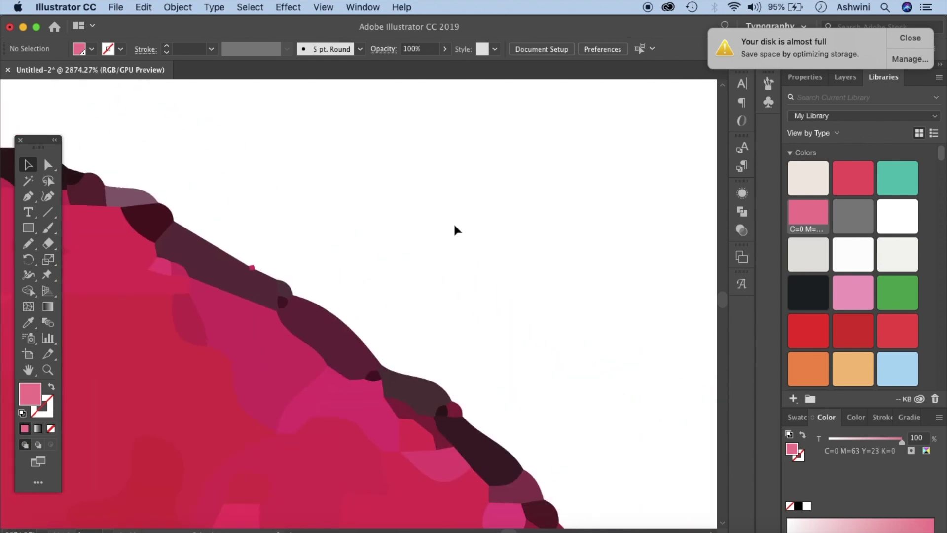
pyautogui.click(252, 267)
pyautogui.doubleClick(253, 267)
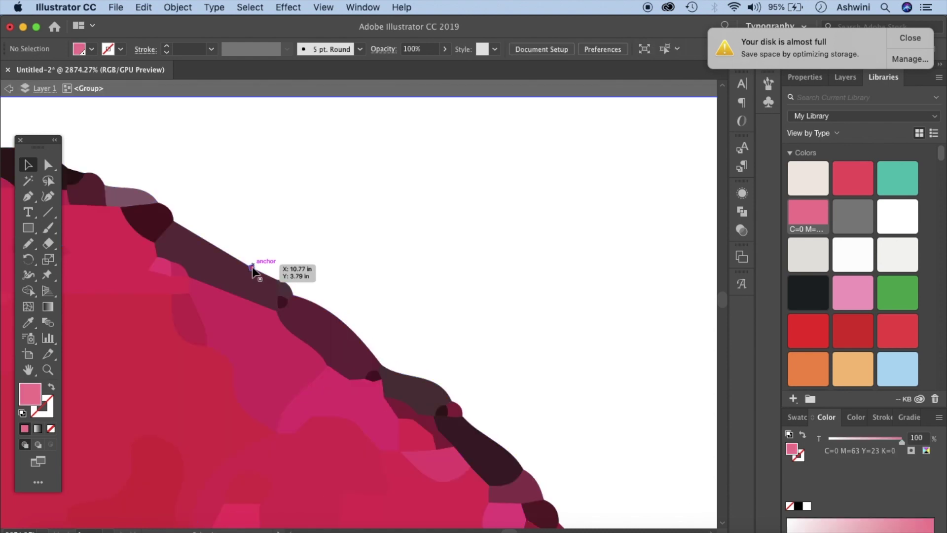
pyautogui.click(252, 267)
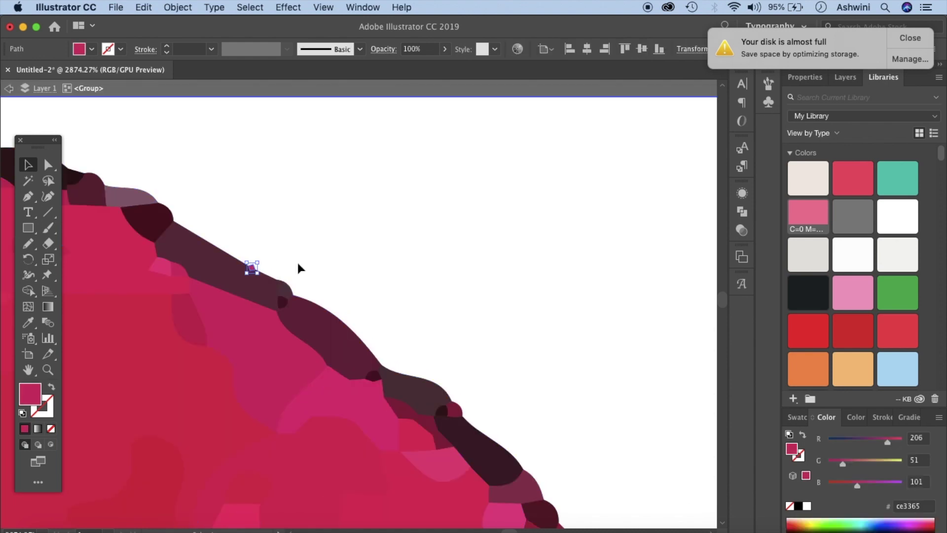
pyautogui.click(298, 267)
# Check the remaining edges, exit the group's isolation mode, and zoom out
pyautogui.scroll(-5, 445, 366)
pyautogui.hscroll(4, 444, 366)
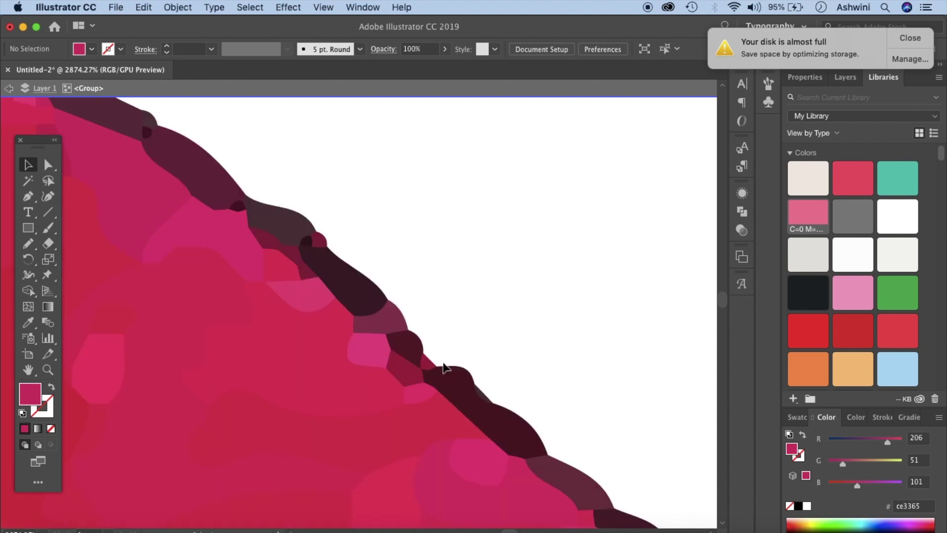
pyautogui.scroll(-5, 444, 366)
pyautogui.hscroll(3, 444, 366)
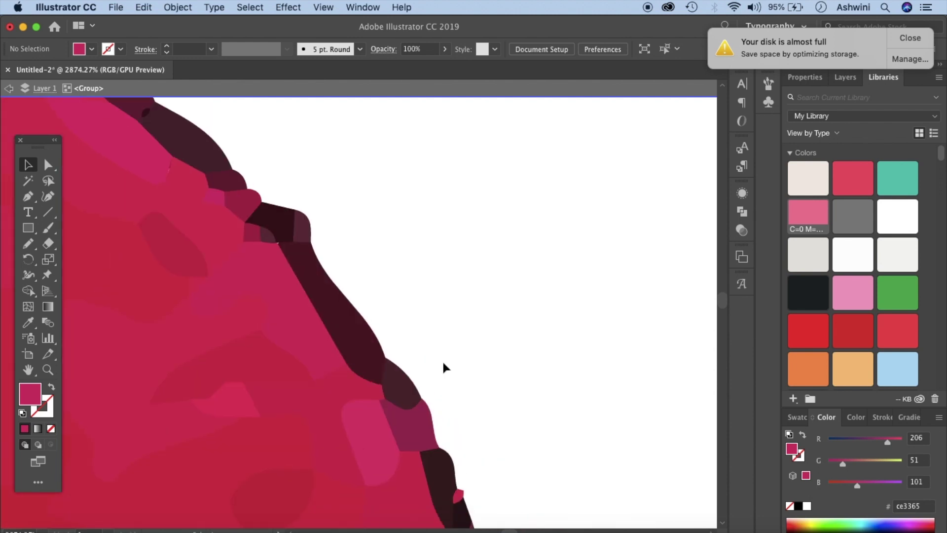
pyautogui.scroll(-5, 444, 366)
pyautogui.hscroll(3, 444, 366)
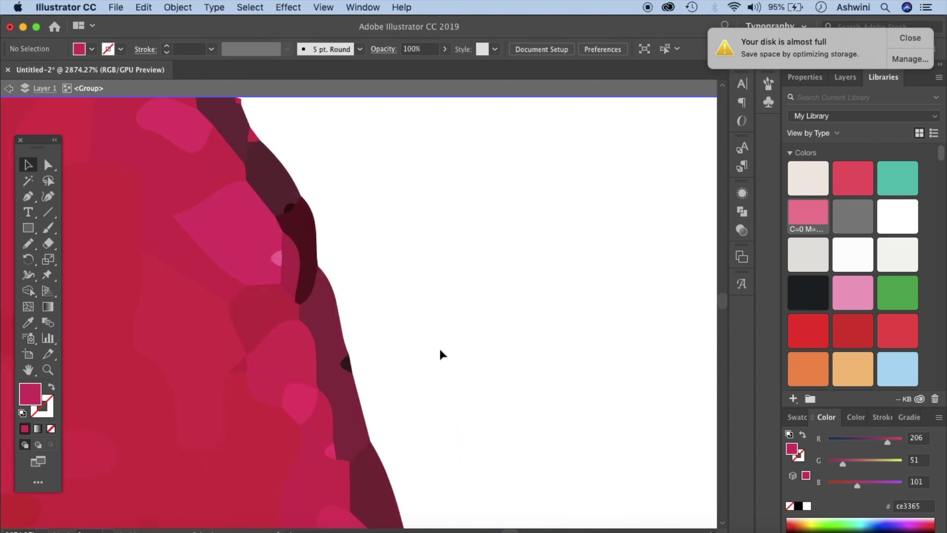
pyautogui.scroll(-5, 440, 355)
pyautogui.hscroll(-4, 440, 354)
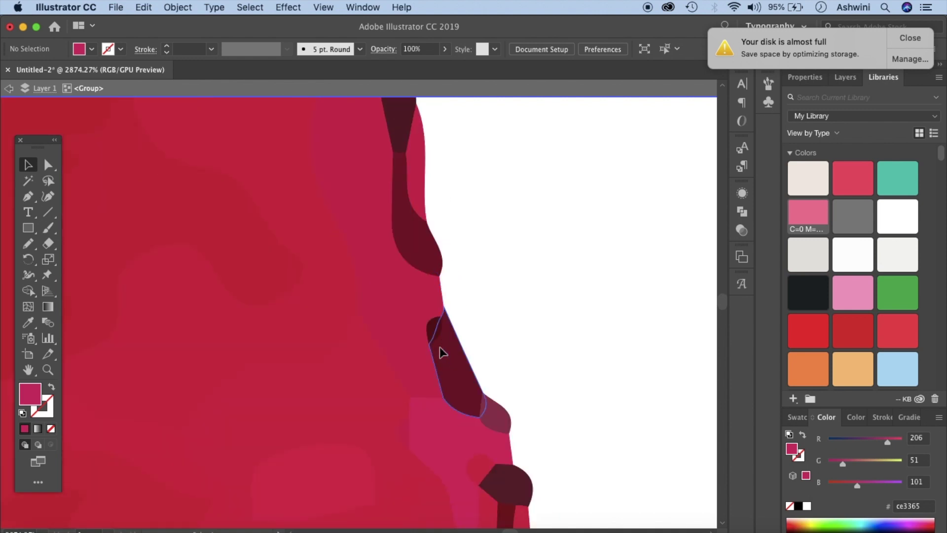
pyautogui.scroll(-5, 440, 352)
pyautogui.hscroll(-4, 440, 352)
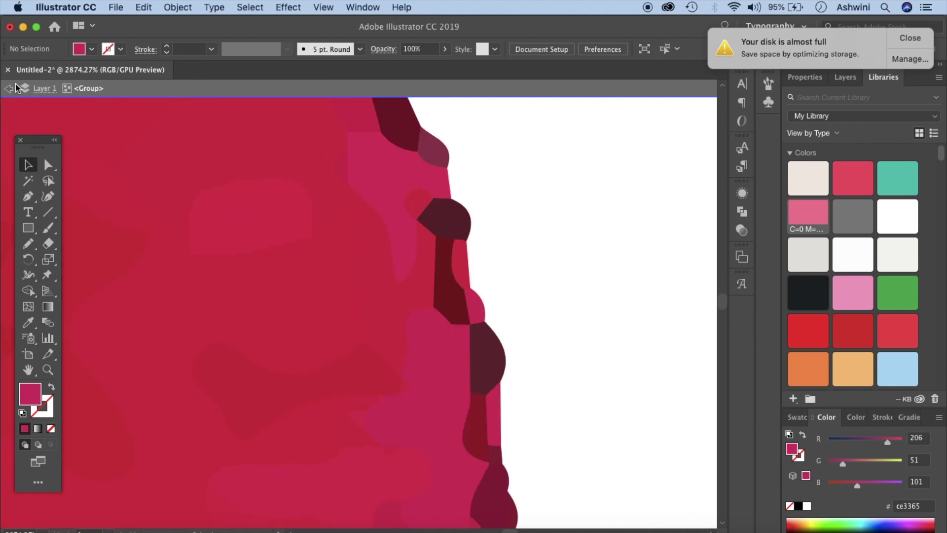
pyautogui.click(12, 88)
pyautogui.scroll(-5, 441, 308)
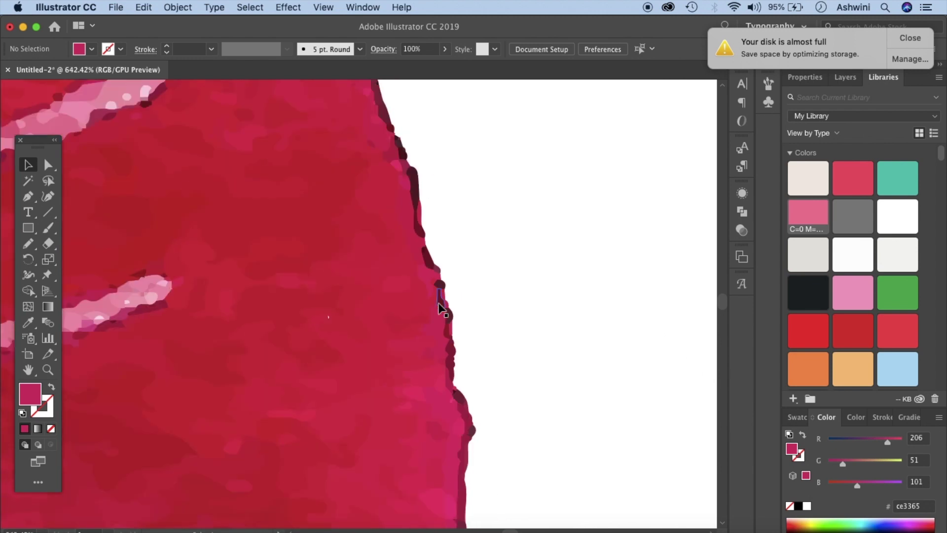
pyautogui.scroll(-10, 441, 309)
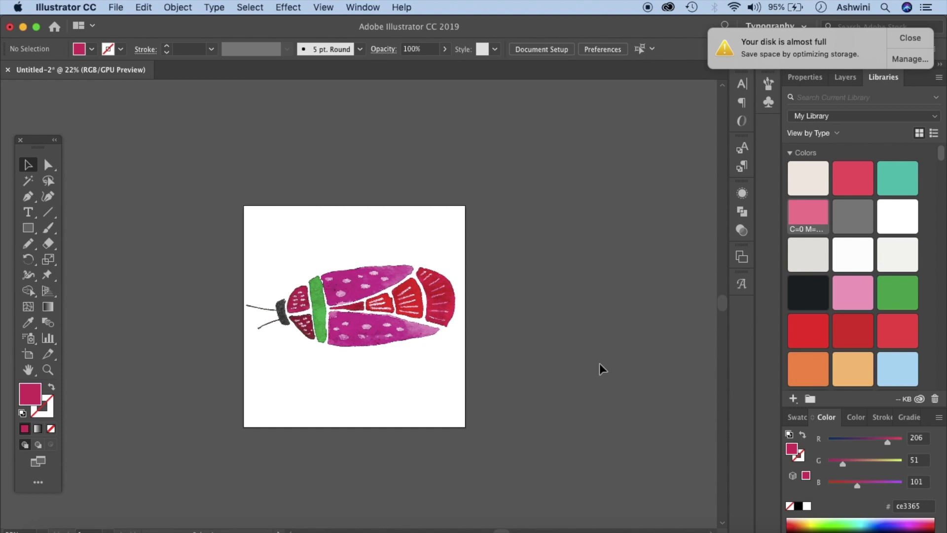
pyautogui.click(116, 7)
pyautogui.moveTo(140, 221)
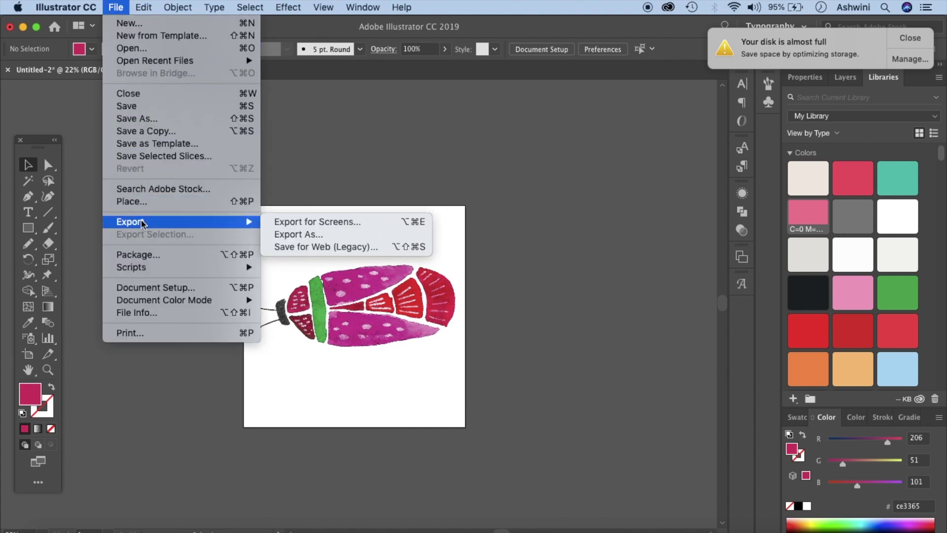
pyautogui.click(282, 236)
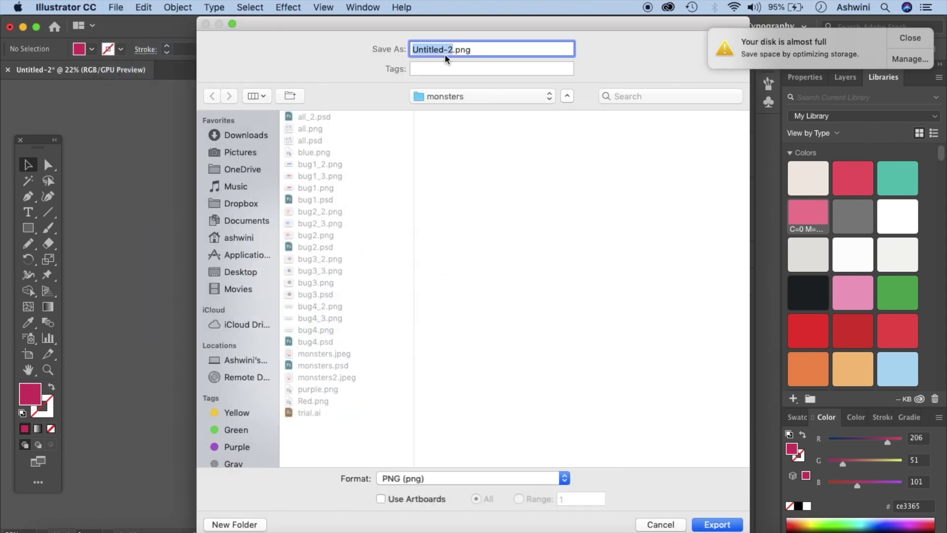
pyautogui.write('vectorbug')
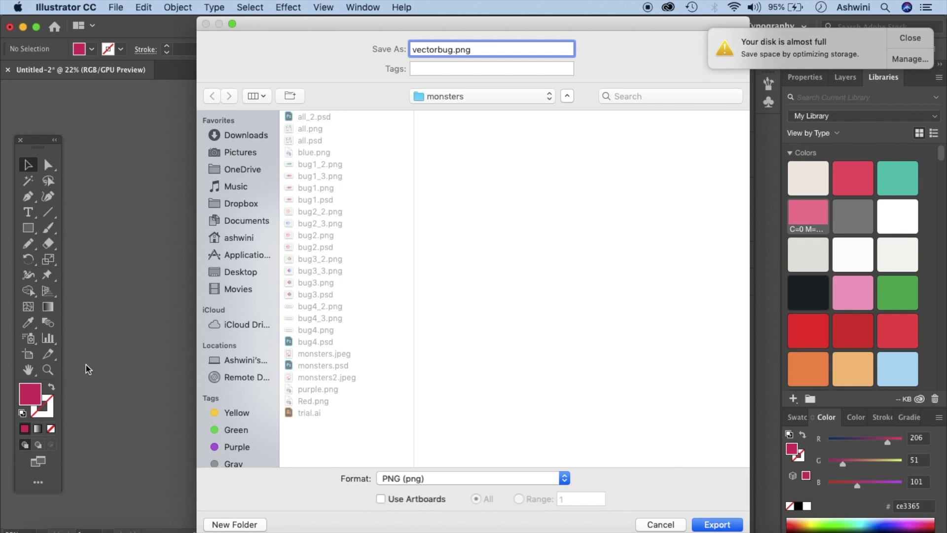
pyautogui.click(381, 500)
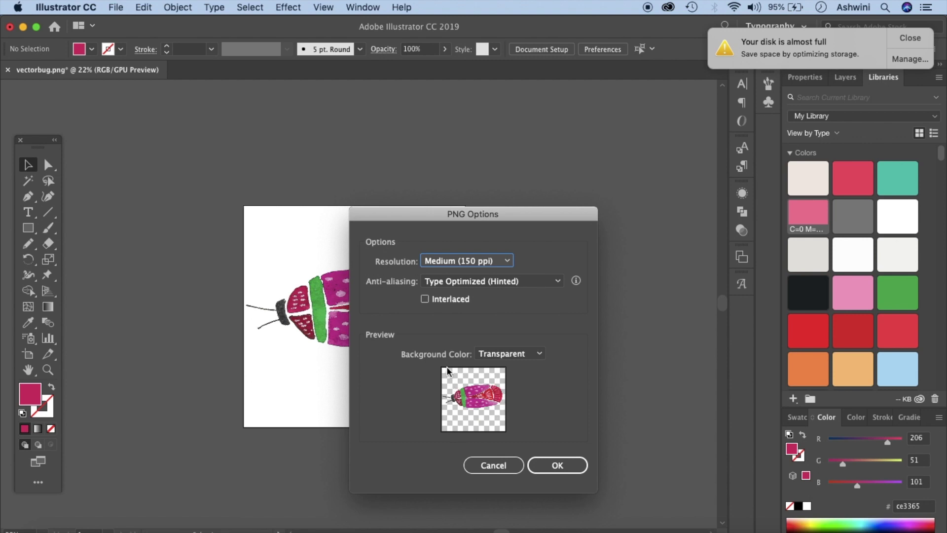
pyautogui.click(506, 462)
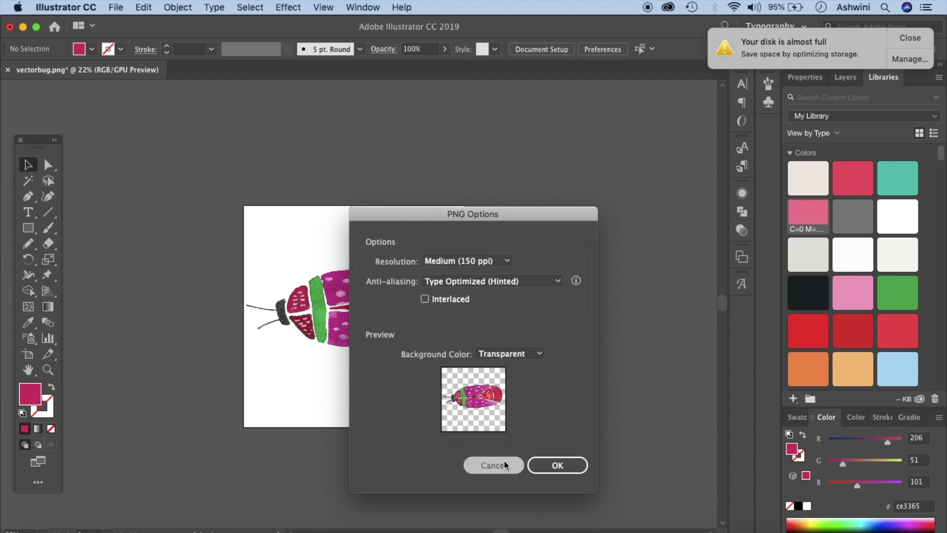
pyautogui.click(122, 8)
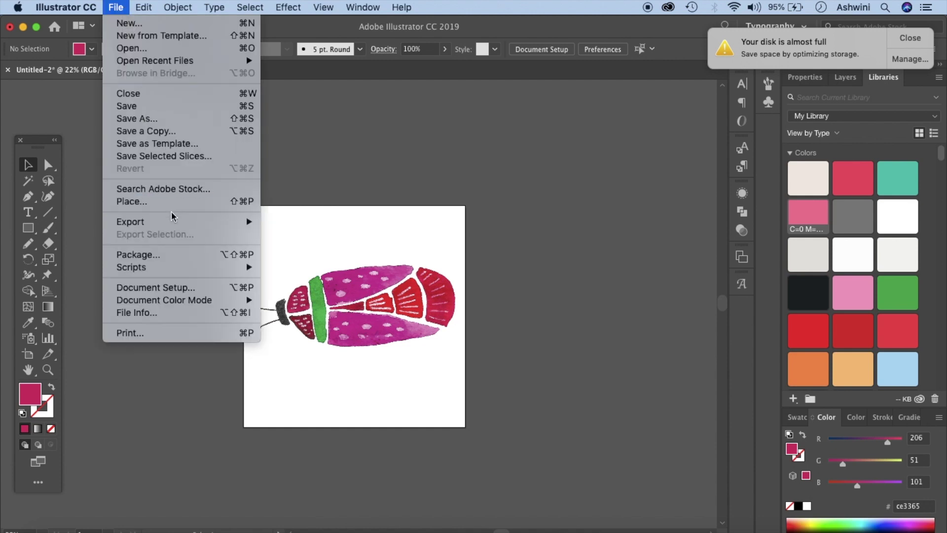
# Export the artwork as vectorbug.png into the monsters folder
pyautogui.moveTo(174, 222)
pyautogui.click(313, 236)
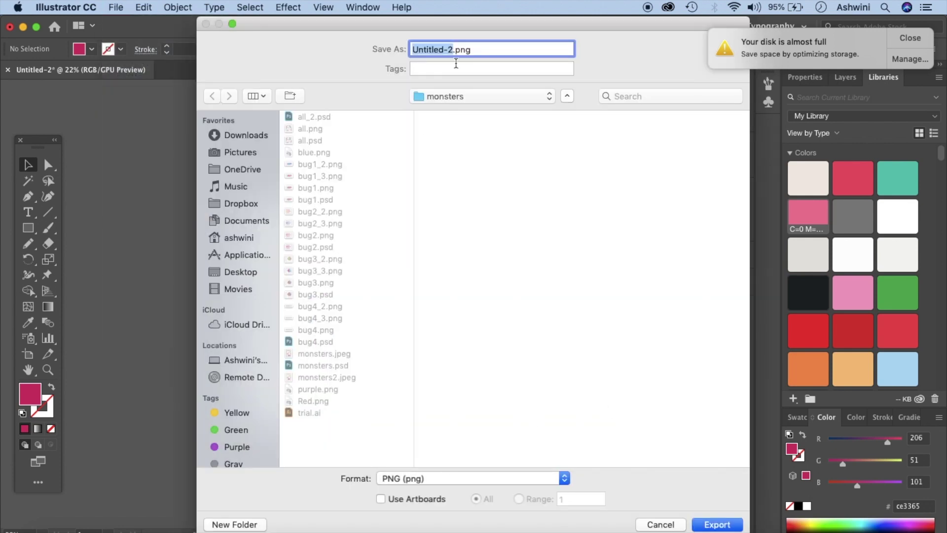
pyautogui.write('vectorbug')
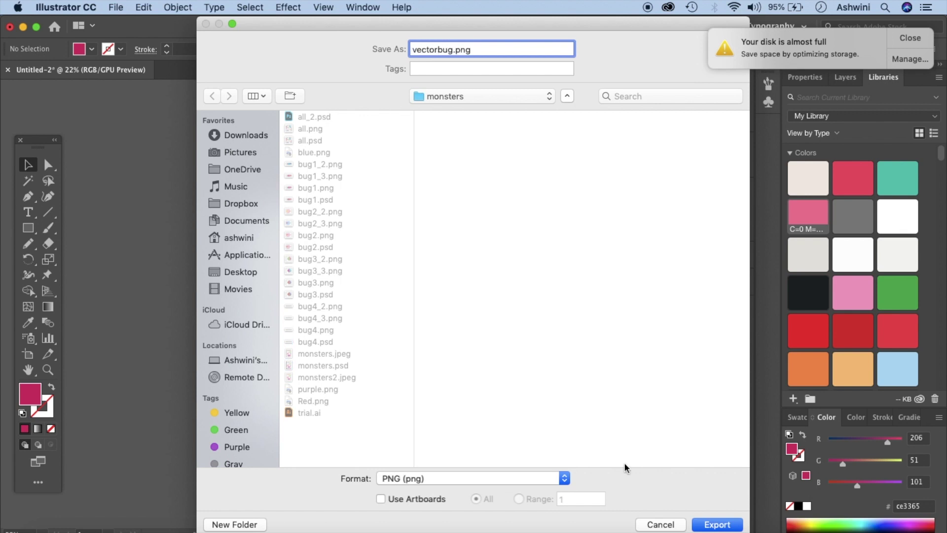
pyautogui.click(716, 526)
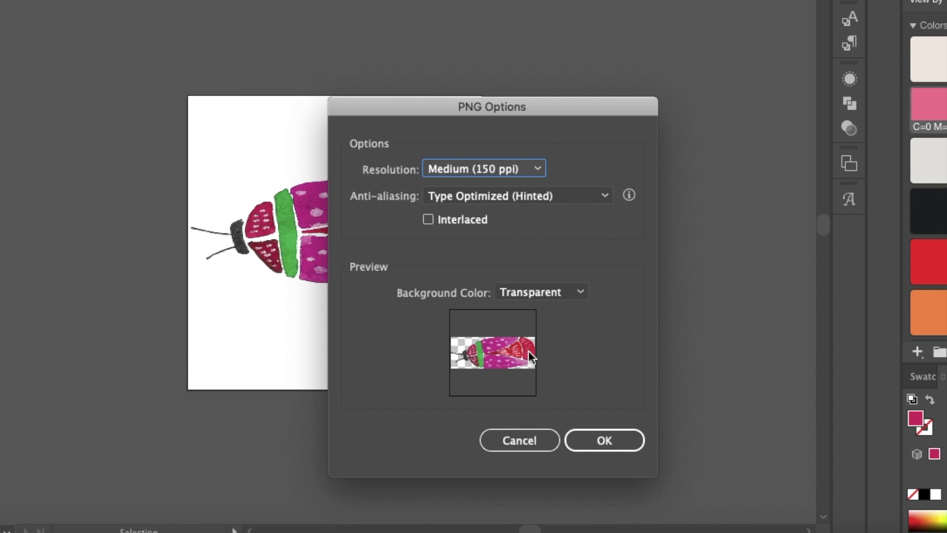
# Set PNG options to High (300 ppi) resolution with a Transparent background and confirm
pyautogui.click(503, 168)
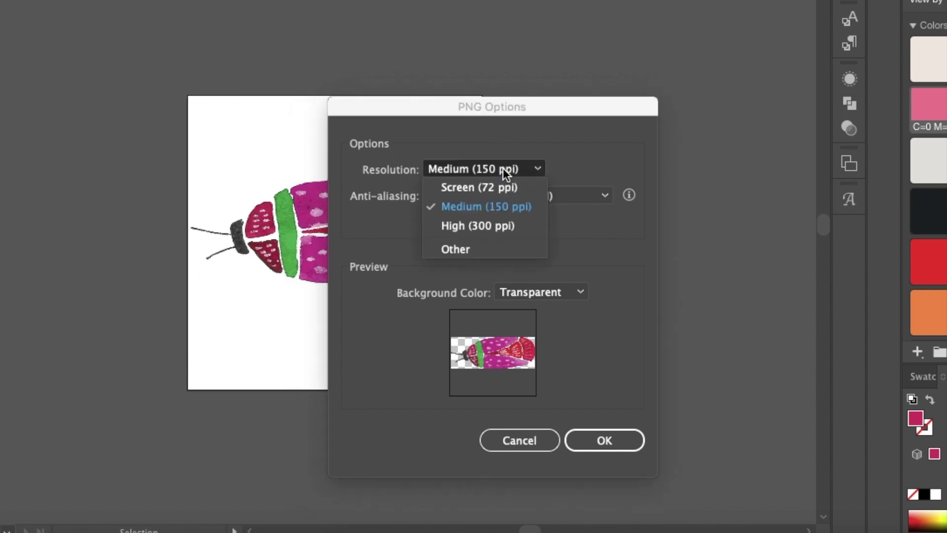
pyautogui.click(493, 224)
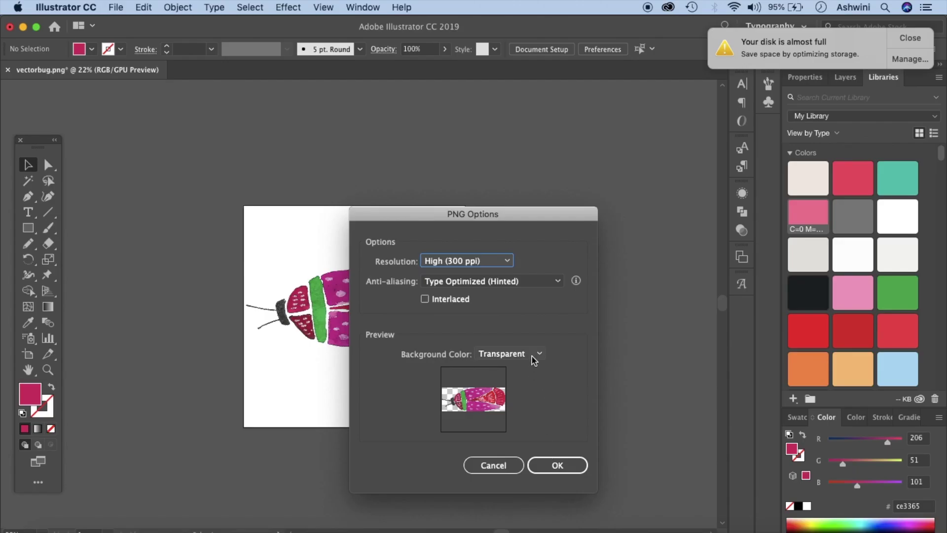
pyautogui.click(534, 359)
pyautogui.click(556, 465)
pyautogui.click(558, 468)
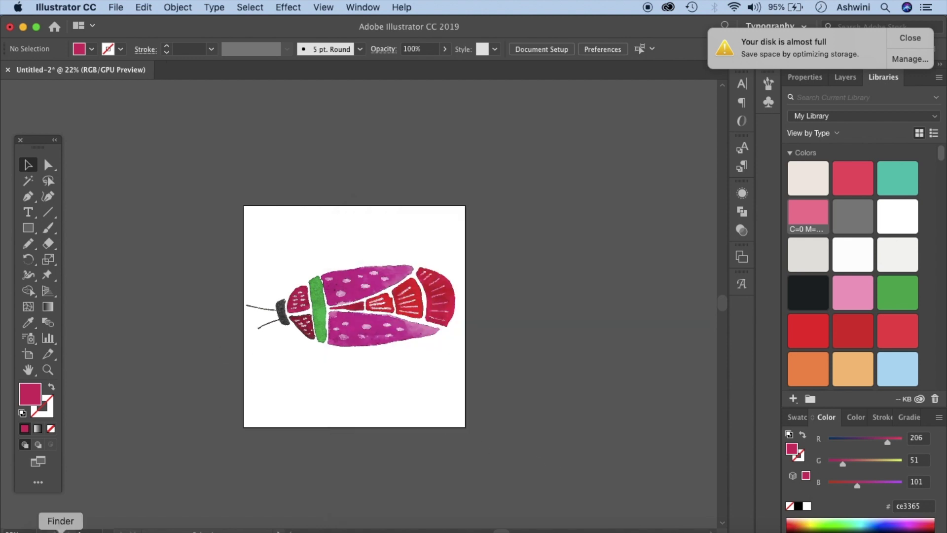
# Open the exported vectorbug.png from Finder in Preview
pyautogui.click(60, 531)
pyautogui.click(520, 370)
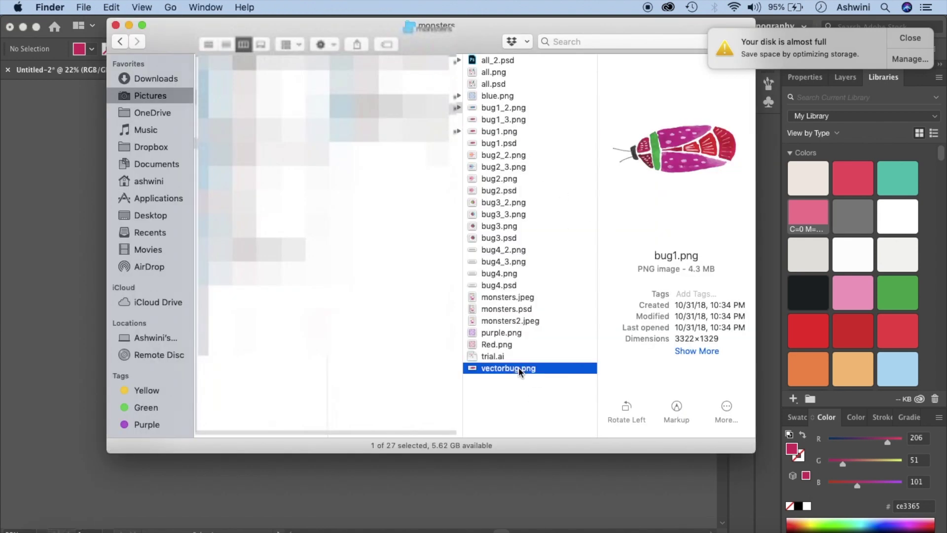
pyautogui.doubleClick(519, 369)
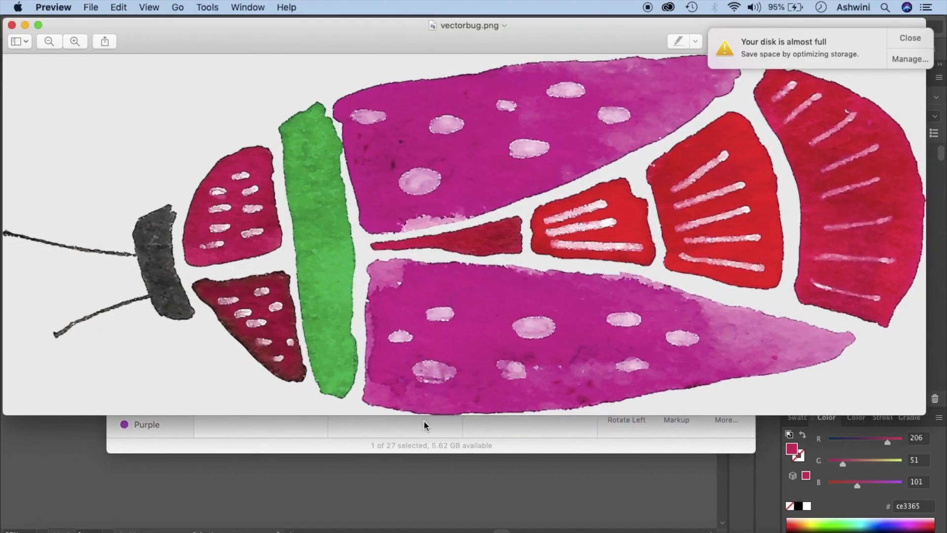
# Back in Finder, select the original bug1.png
pyautogui.click(422, 434)
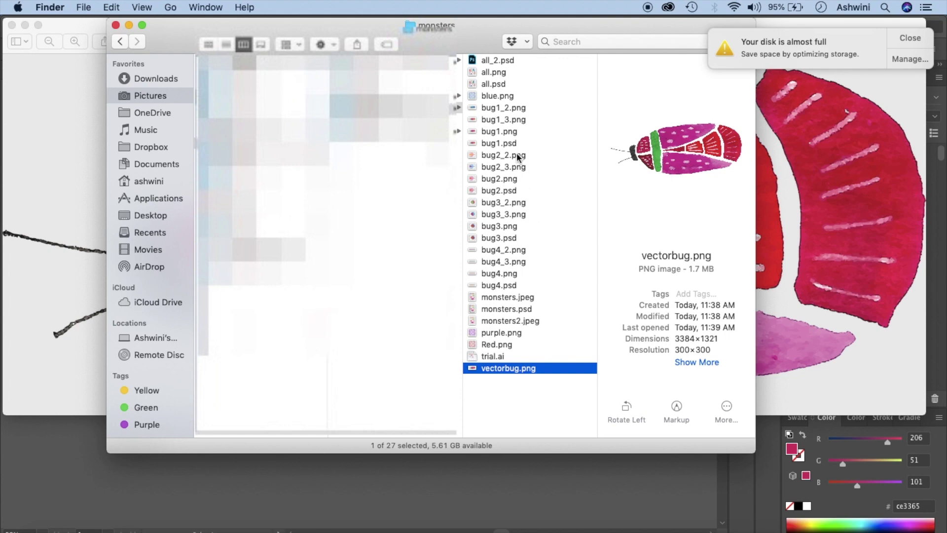
pyautogui.click(507, 133)
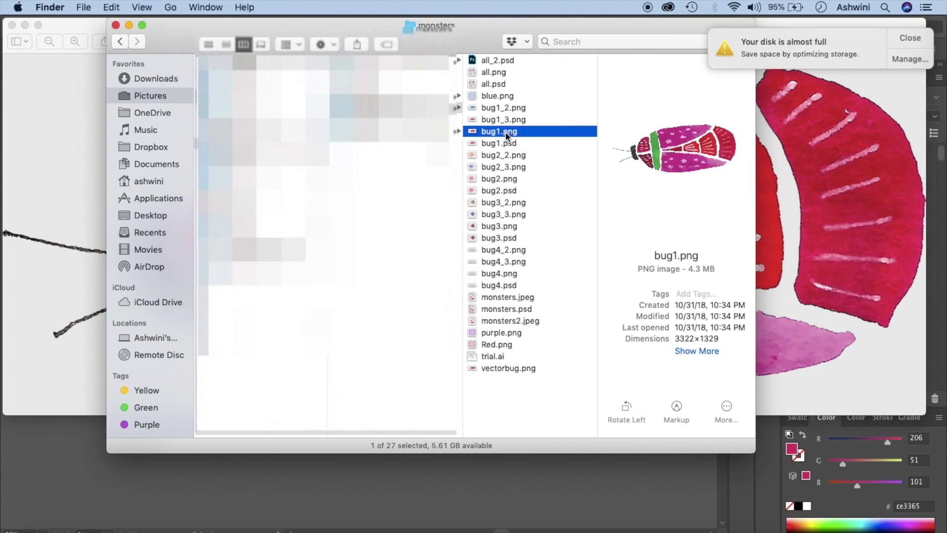
pyautogui.press('super+Tab')
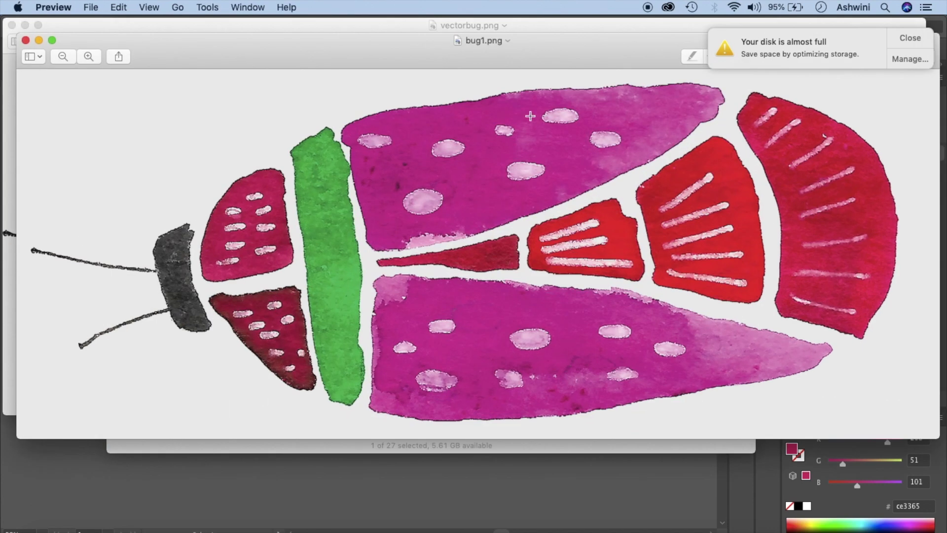
# Drag the bug1.png window below vectorbug.png for side-by-side comparison
pyautogui.moveTo(525, 60); pyautogui.dragTo(505, 261)
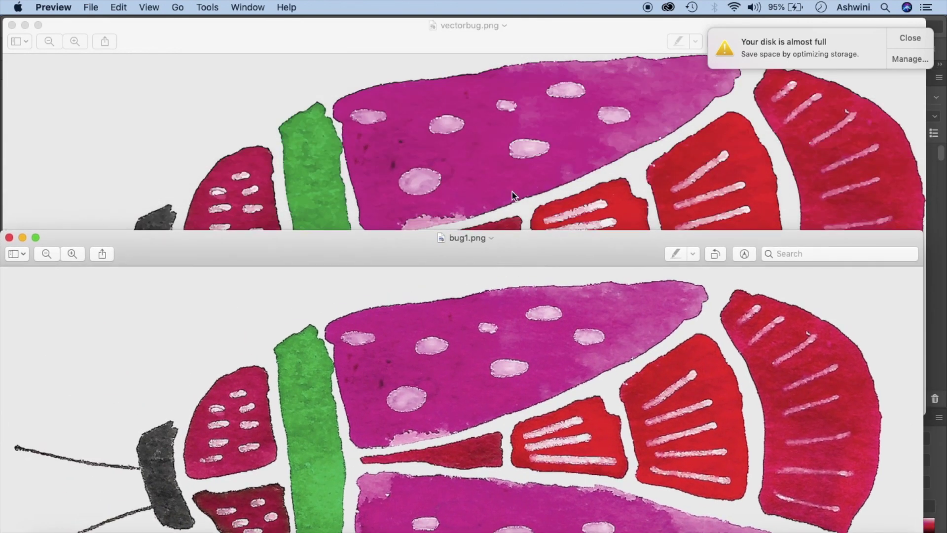